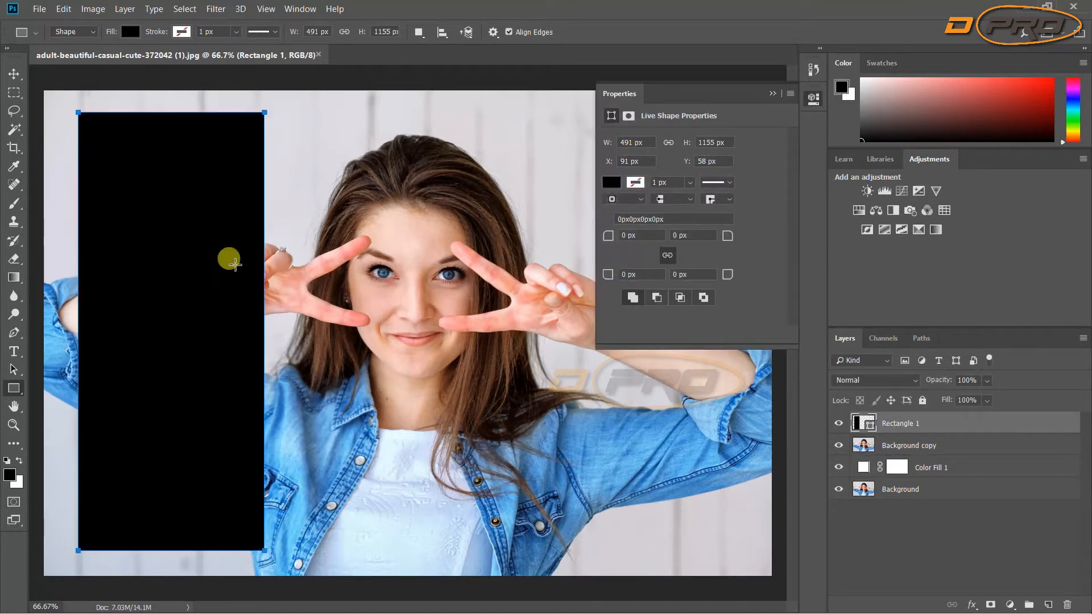
Rotate the black rectangle by -5.70 degrees with Free Transform, shift it slightly, and accept its conversion to a regular path
{"action": "right_click", "coordinate": [223, 238]}
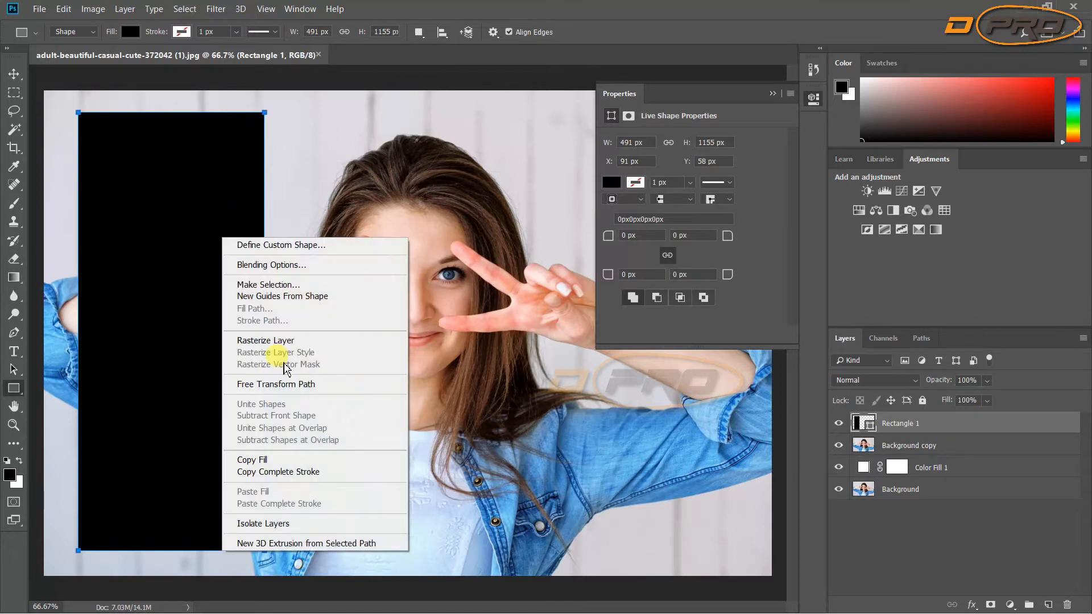
{"action": "left_click", "coordinate": [284, 385]}
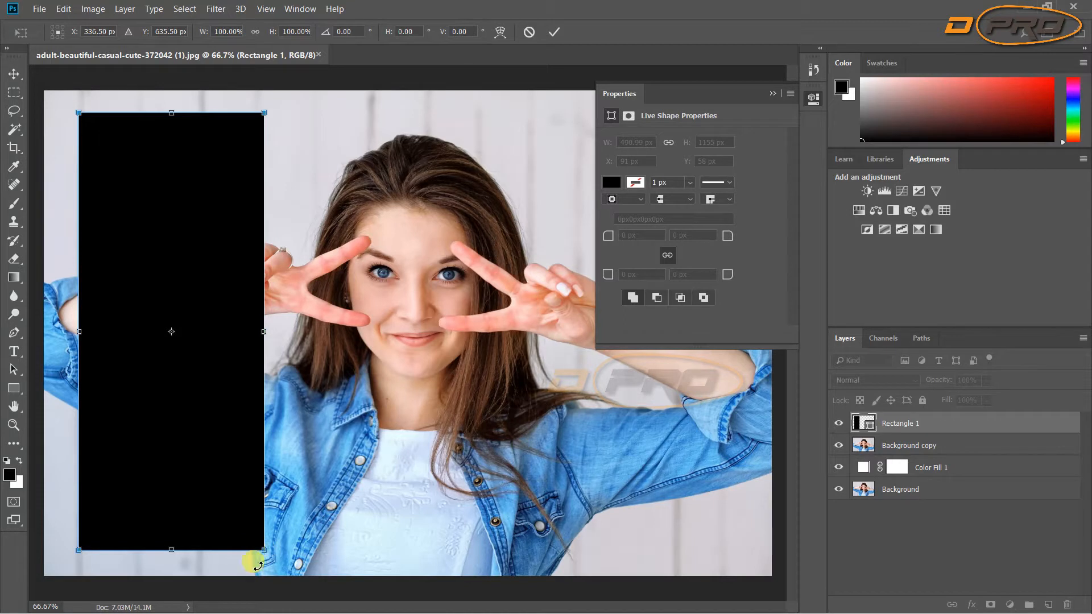
{"action": "left_click_drag", "start_coordinate": [265, 560], "coordinate": [285, 542]}
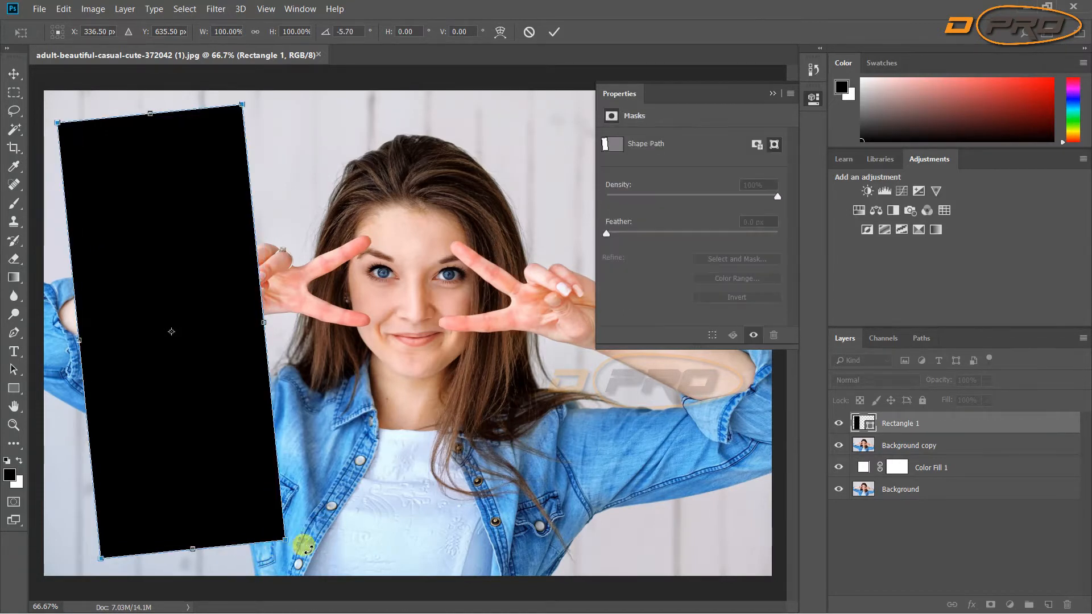
{"action": "left_click_drag", "start_coordinate": [206, 418], "coordinate": [211, 421]}
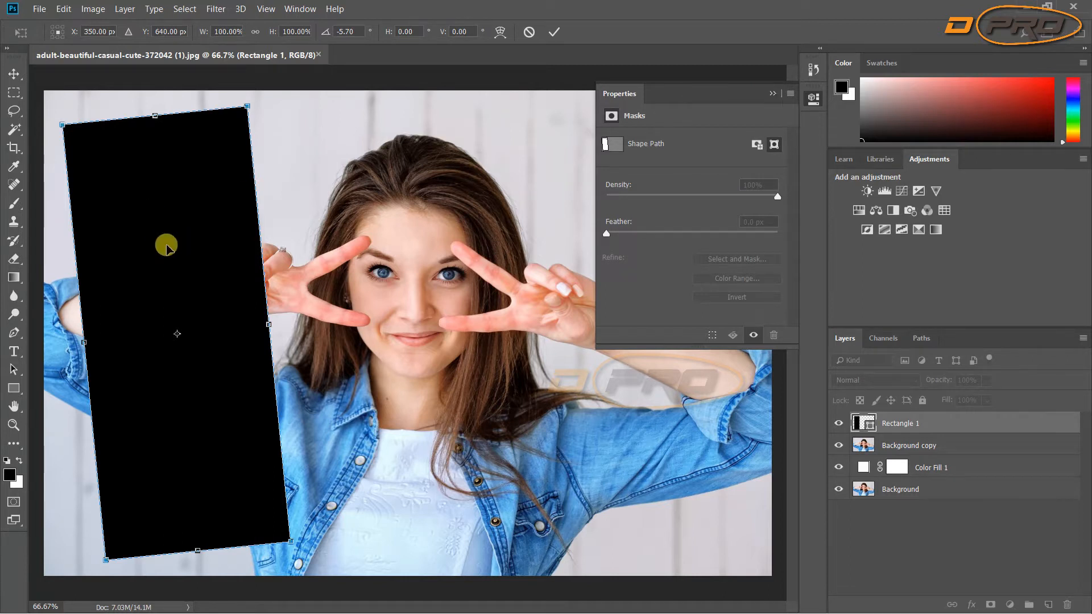
{"action": "double_click", "coordinate": [167, 248]}
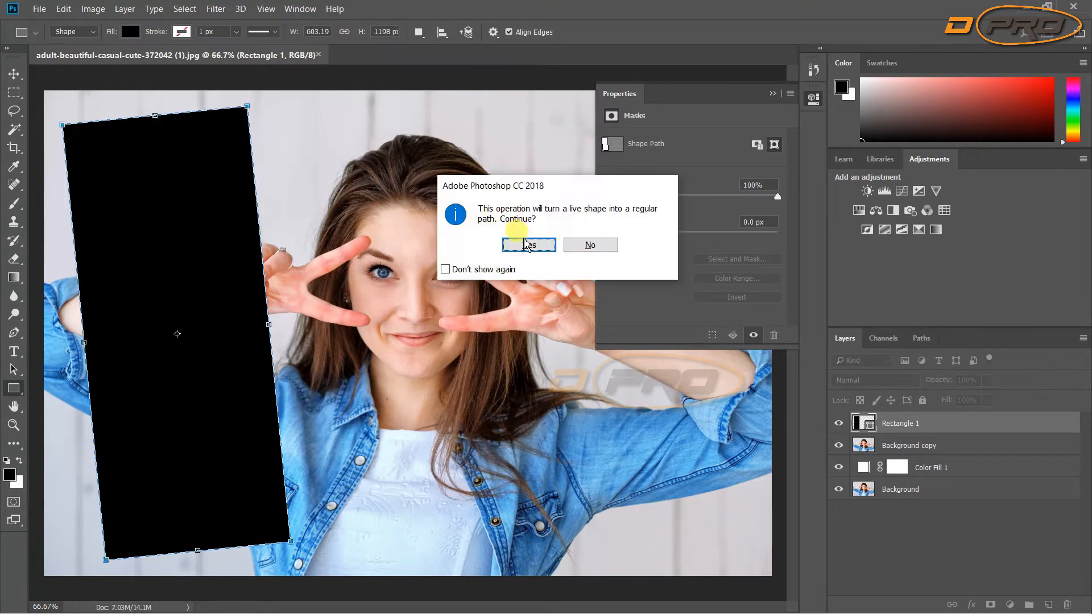
{"action": "left_click", "coordinate": [529, 245]}
{"action": "left_click", "coordinate": [772, 93]}
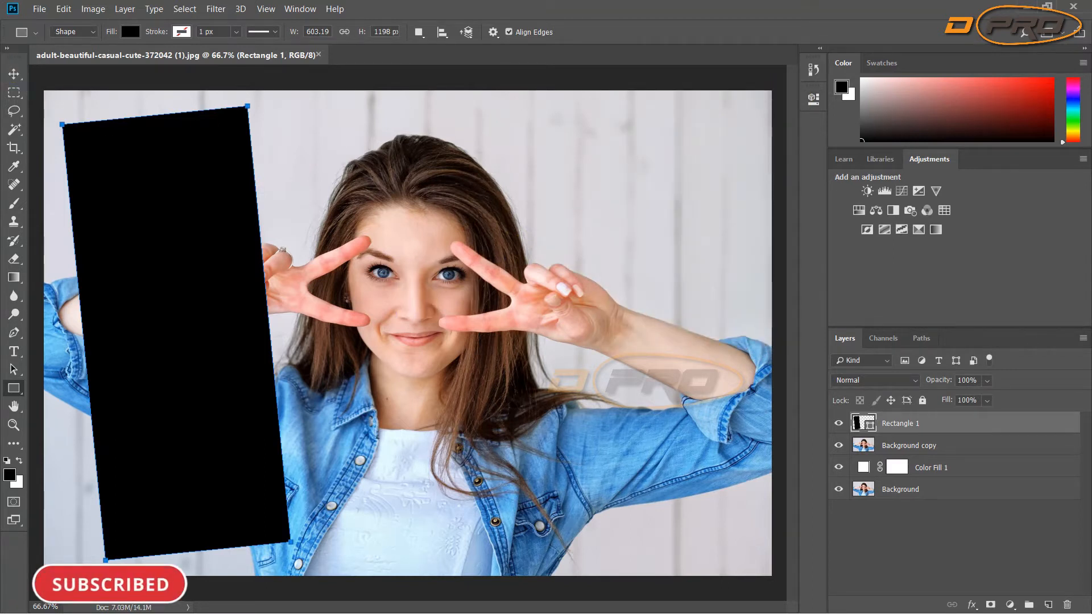
Move the Background copy layer above Rectangle 1 and clip it to the rectangle with a clipping mask
{"action": "left_click", "coordinate": [14, 74]}
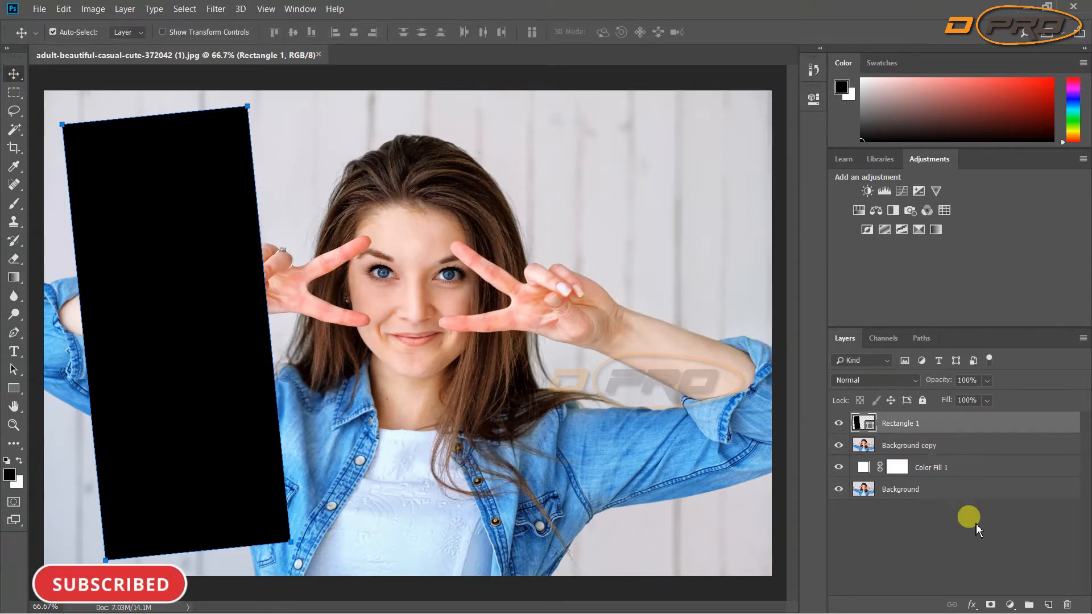
{"action": "left_click", "coordinate": [888, 447]}
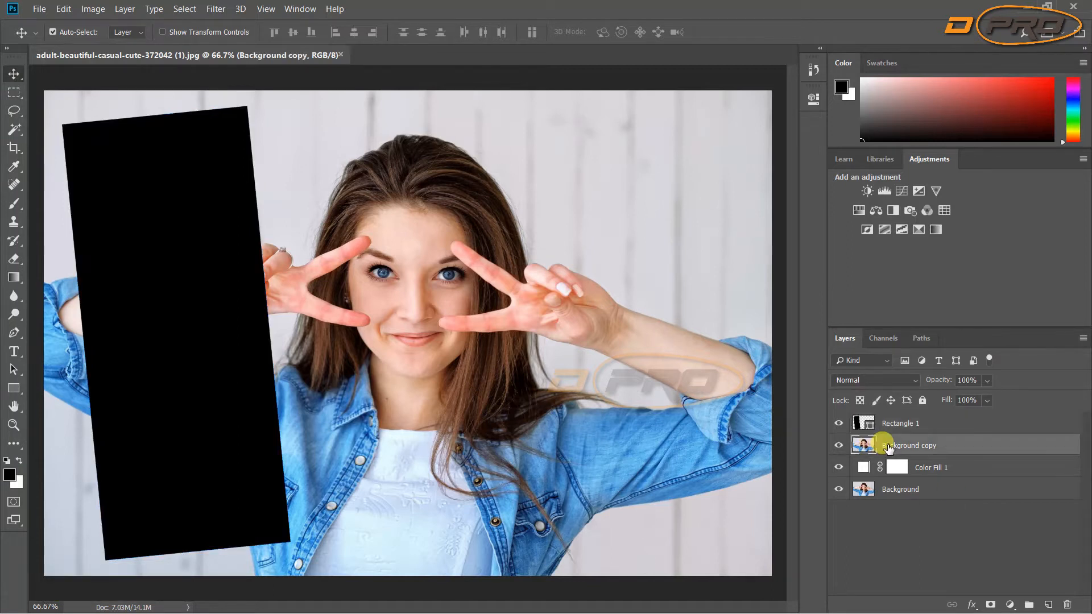
{"action": "left_click_drag", "start_coordinate": [895, 447], "coordinate": [892, 424]}
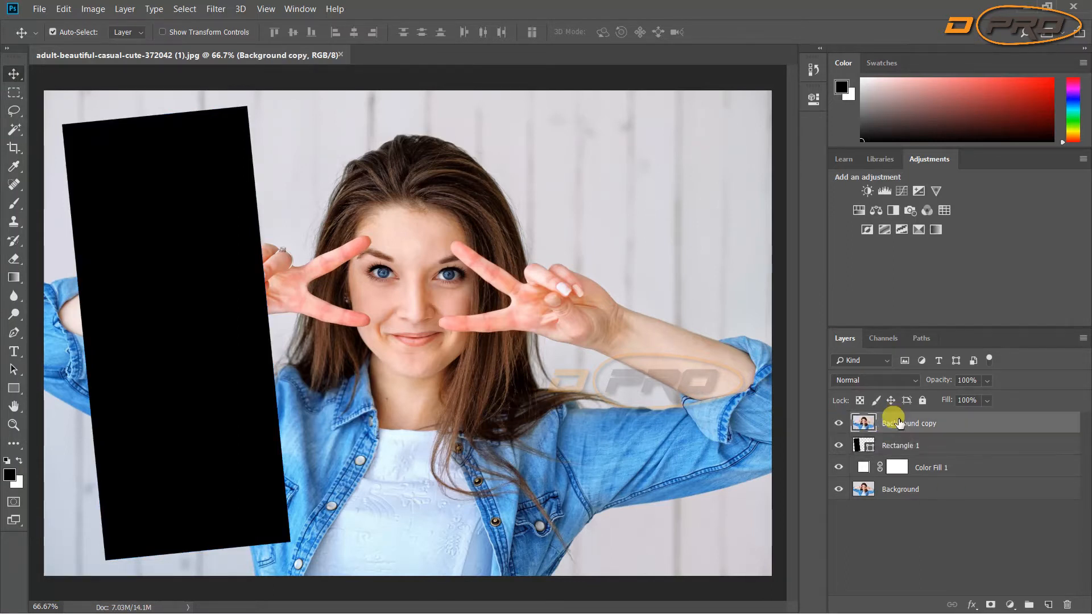
{"action": "right_click", "coordinate": [905, 433]}
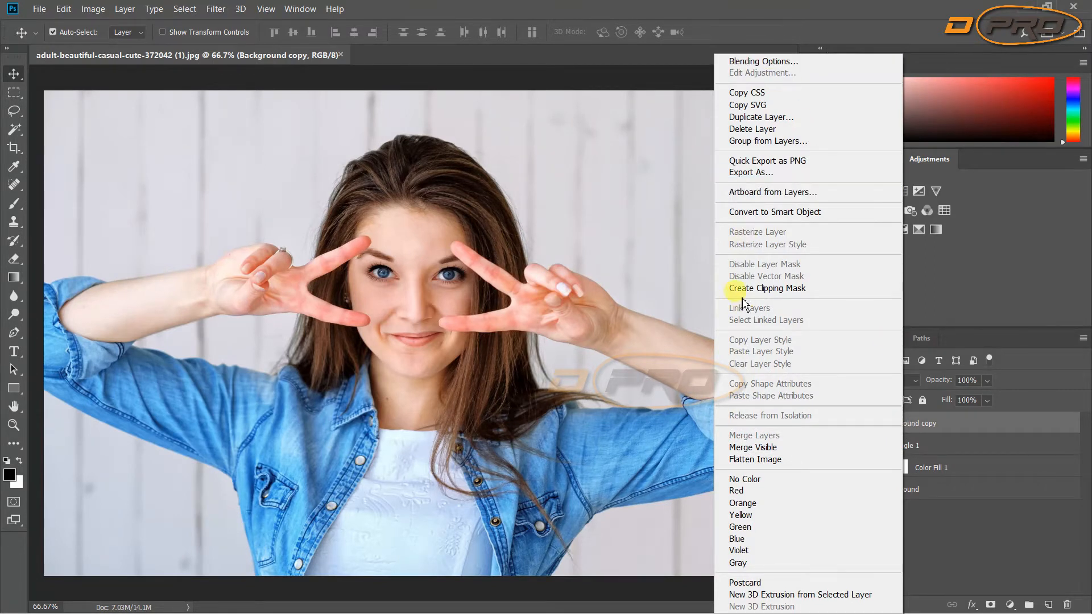
{"action": "left_click", "coordinate": [772, 289]}
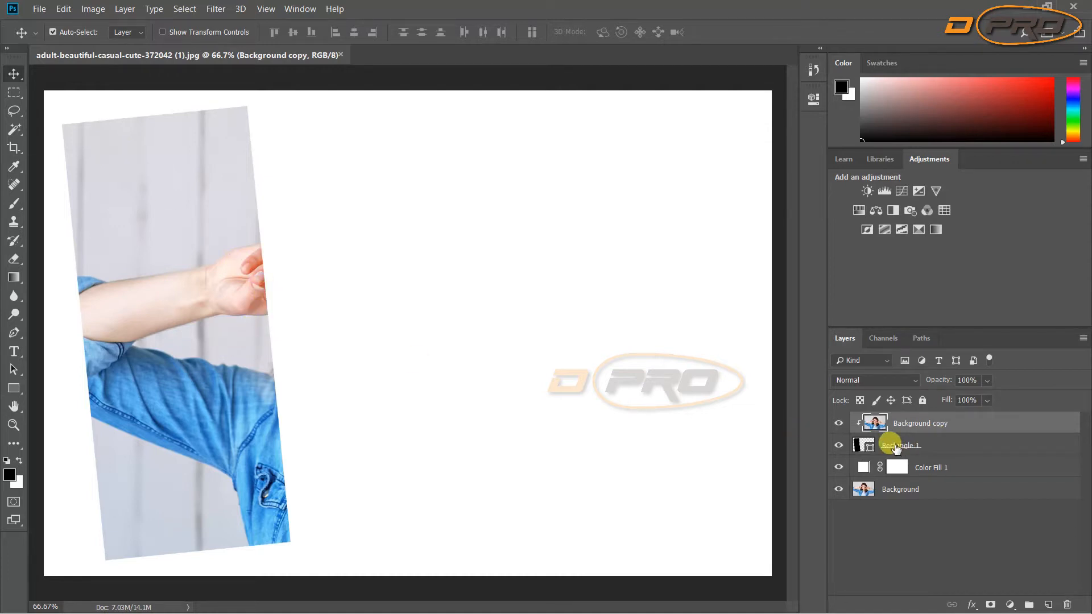
Add a black Multiply drop shadow with the Half Round contour to the Rectangle 1 layer
{"action": "left_click", "coordinate": [895, 448]}
{"action": "right_click", "coordinate": [896, 447]}
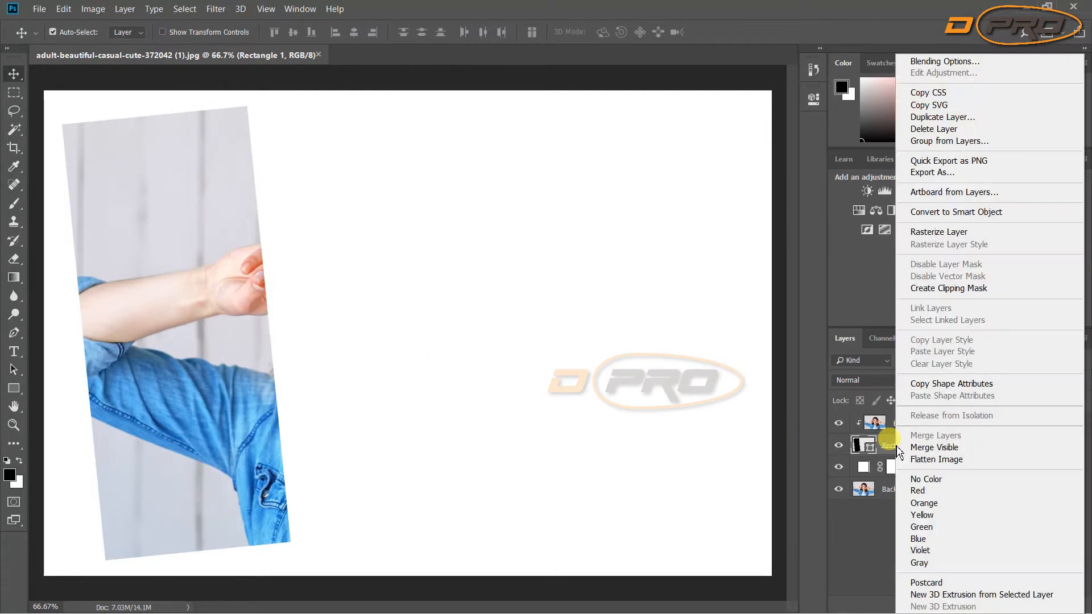
{"action": "left_click", "coordinate": [928, 63]}
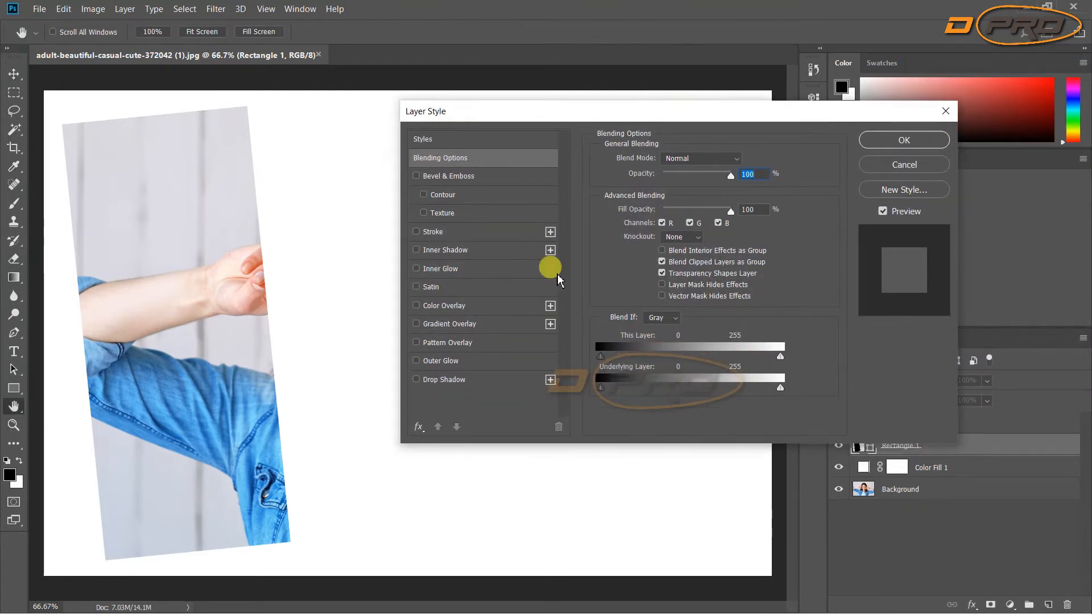
{"action": "left_click", "coordinate": [416, 379]}
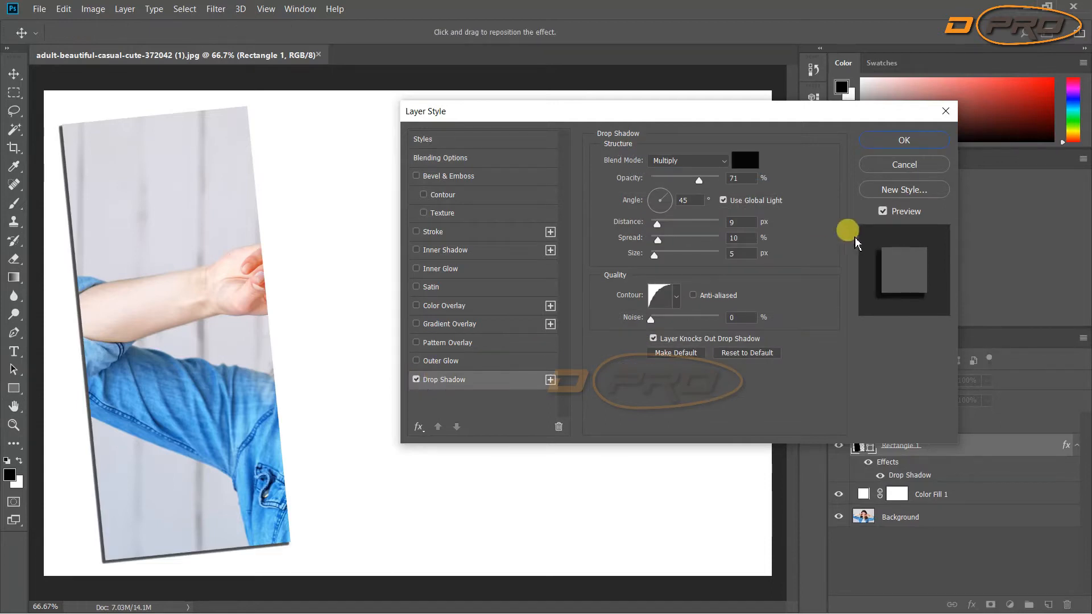
{"action": "left_click", "coordinate": [734, 161]}
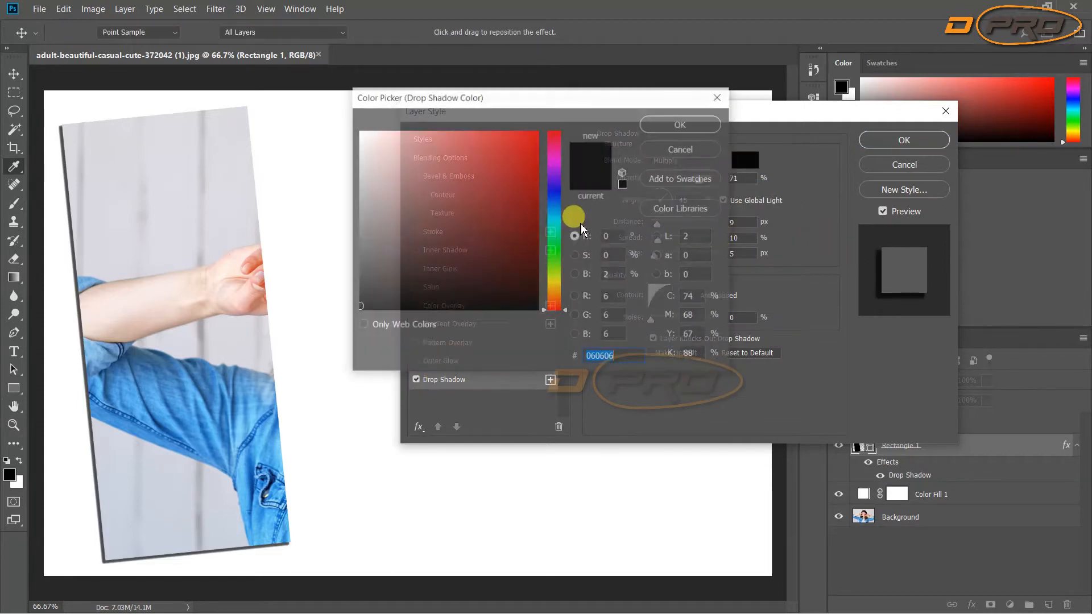
{"action": "left_click", "coordinate": [701, 122]}
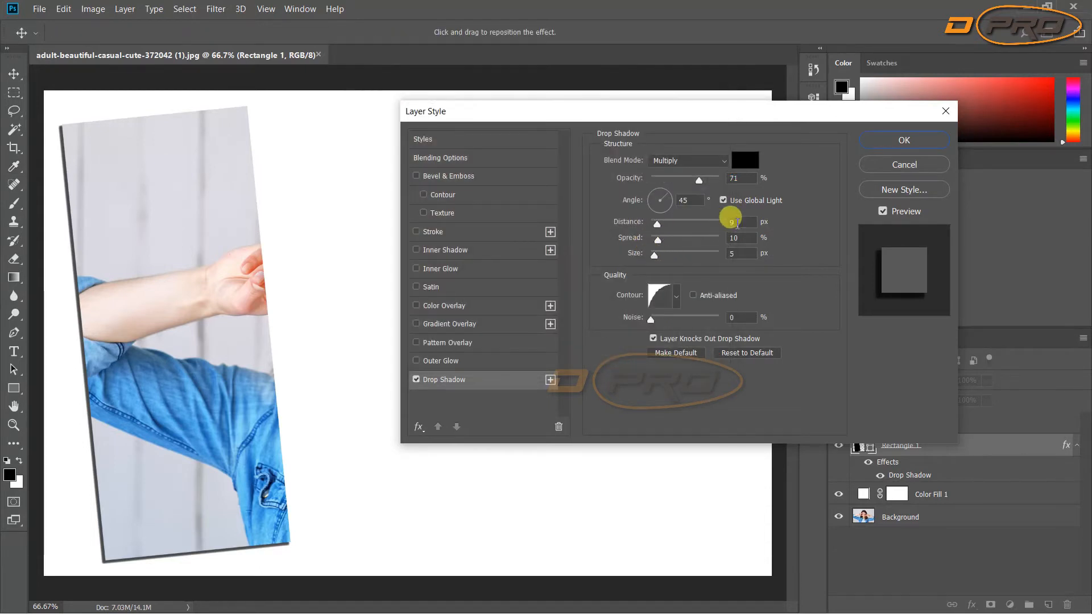
{"action": "left_click", "coordinate": [658, 293]}
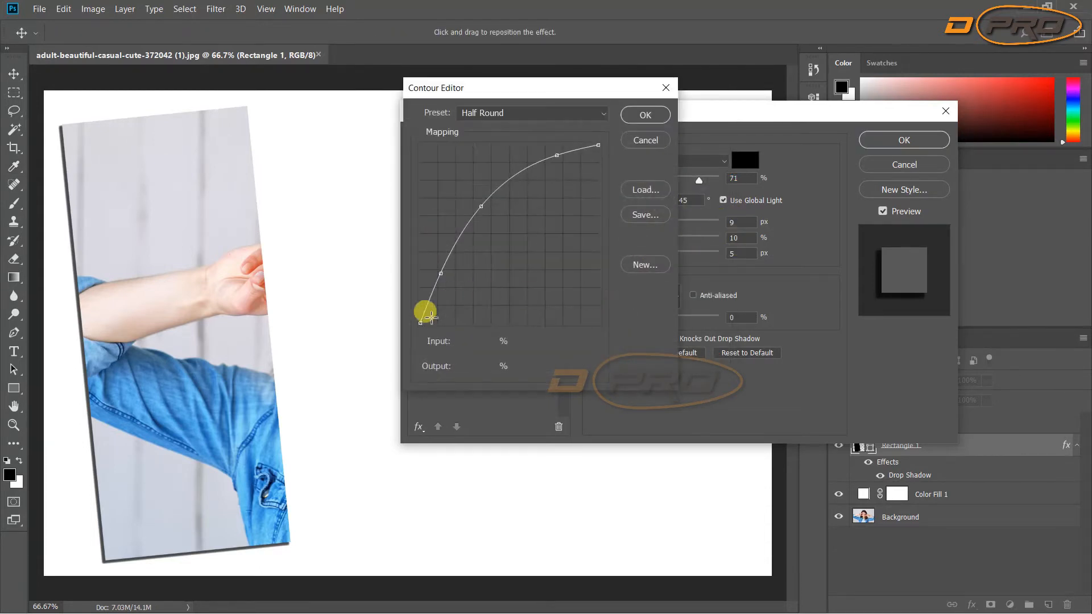
{"action": "left_click", "coordinate": [645, 115]}
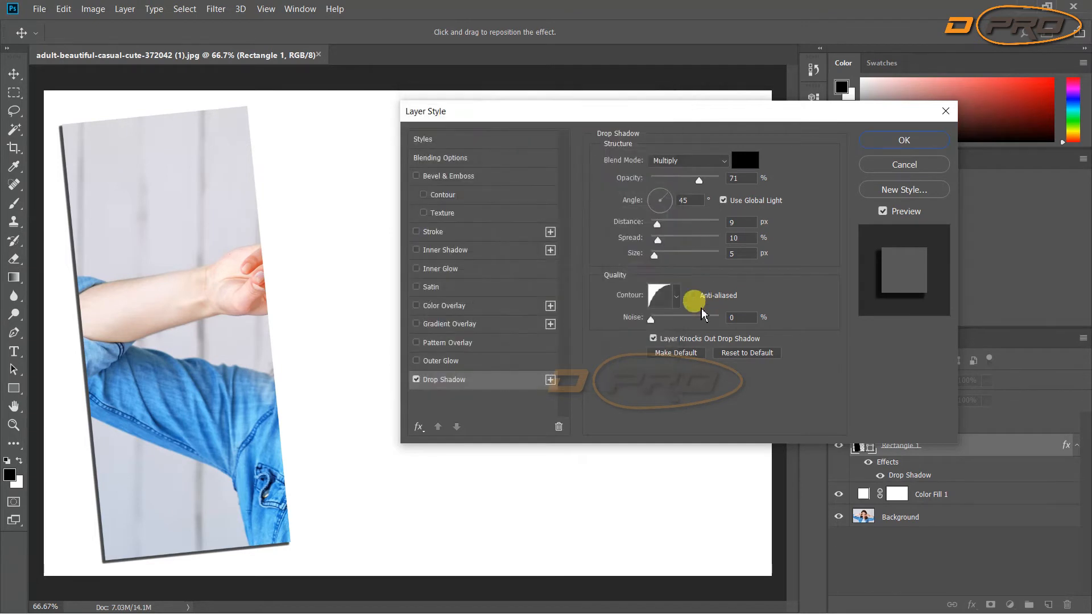
{"action": "left_click", "coordinate": [671, 300]}
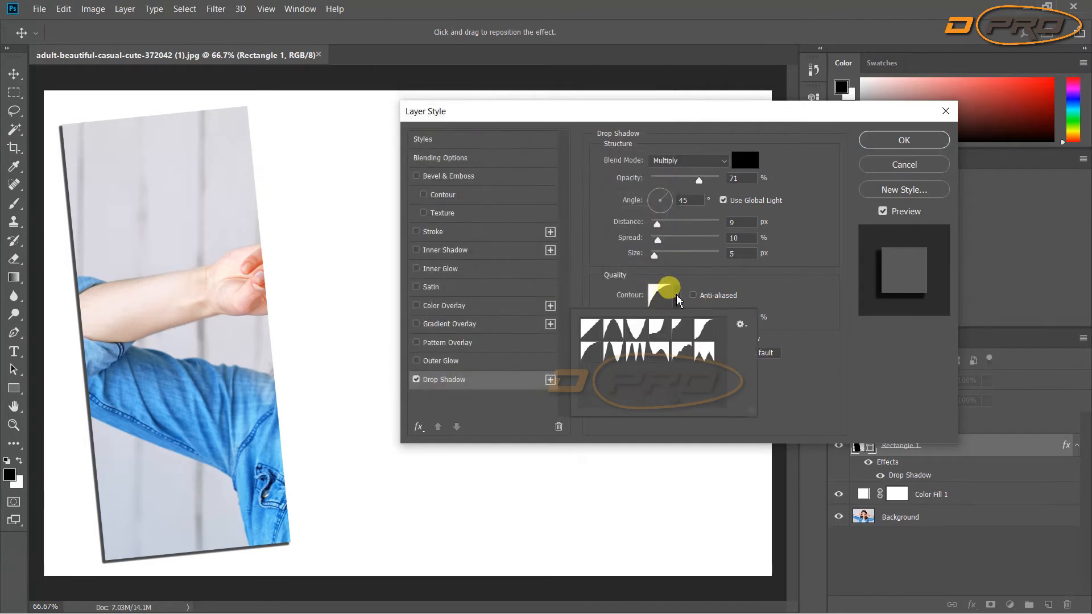
{"action": "left_click", "coordinate": [804, 299]}
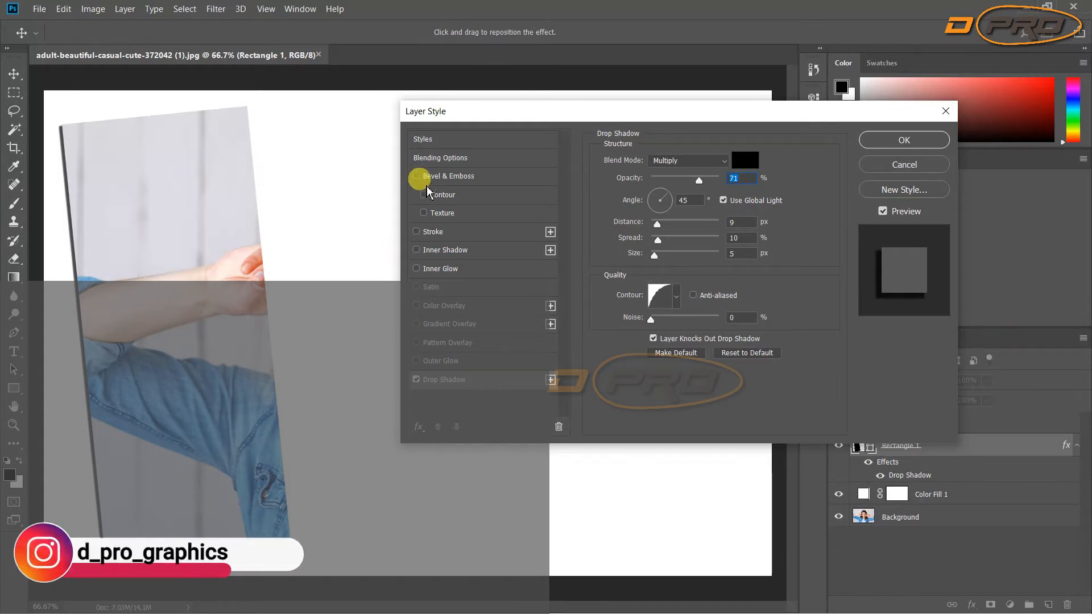
Add a white 10 px stroke positioned inside to Rectangle 1 and apply the layer style
{"action": "left_click", "coordinate": [428, 233]}
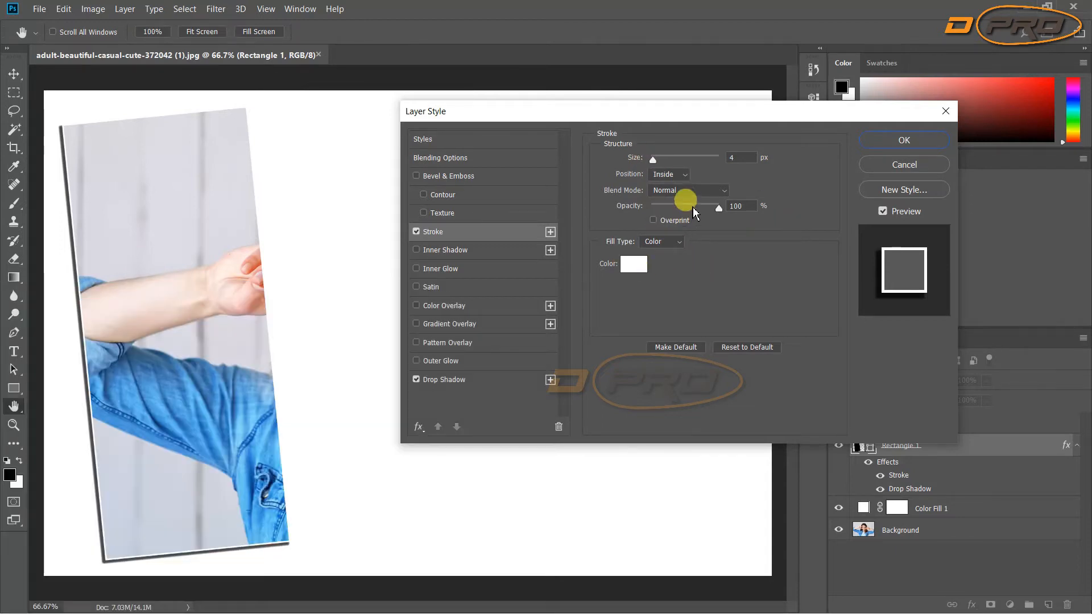
{"action": "left_click", "coordinate": [682, 177]}
{"action": "left_click", "coordinate": [662, 170]}
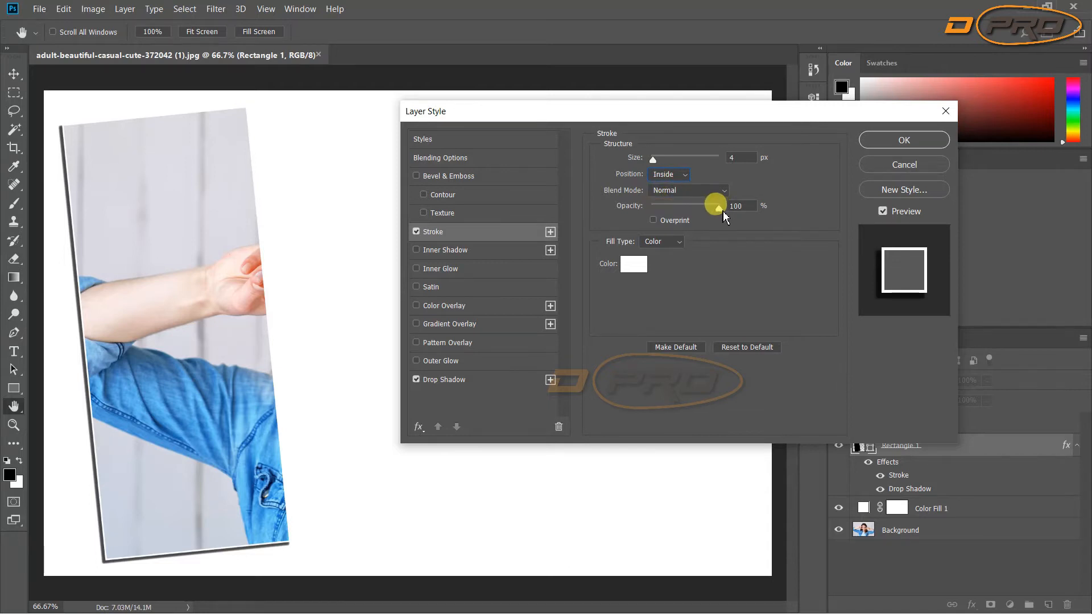
{"action": "left_click_drag", "start_coordinate": [654, 163], "coordinate": [660, 169]}
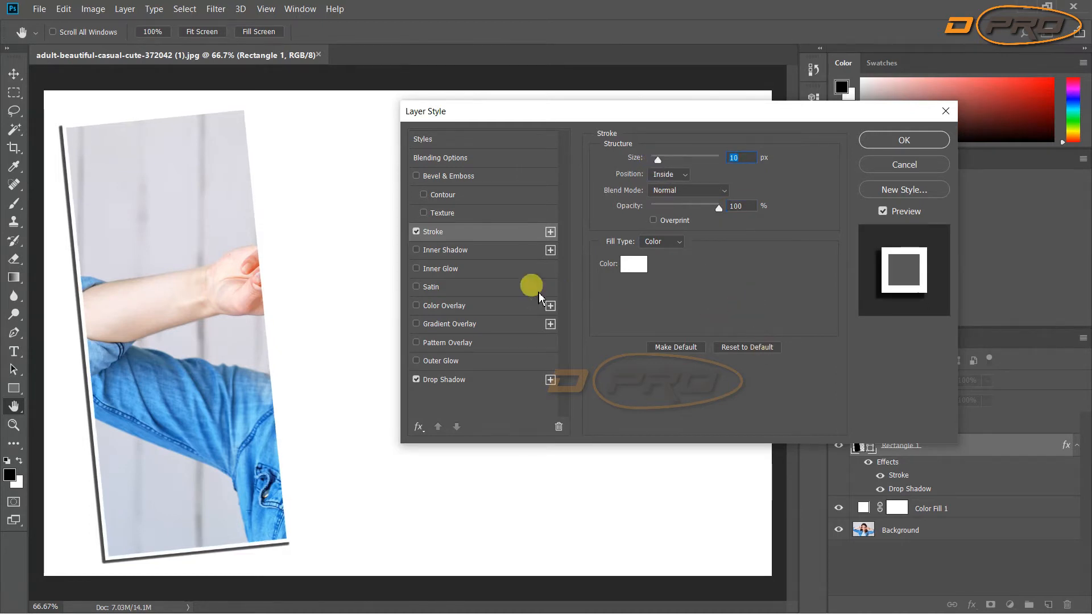
{"action": "left_click", "coordinate": [903, 140]}
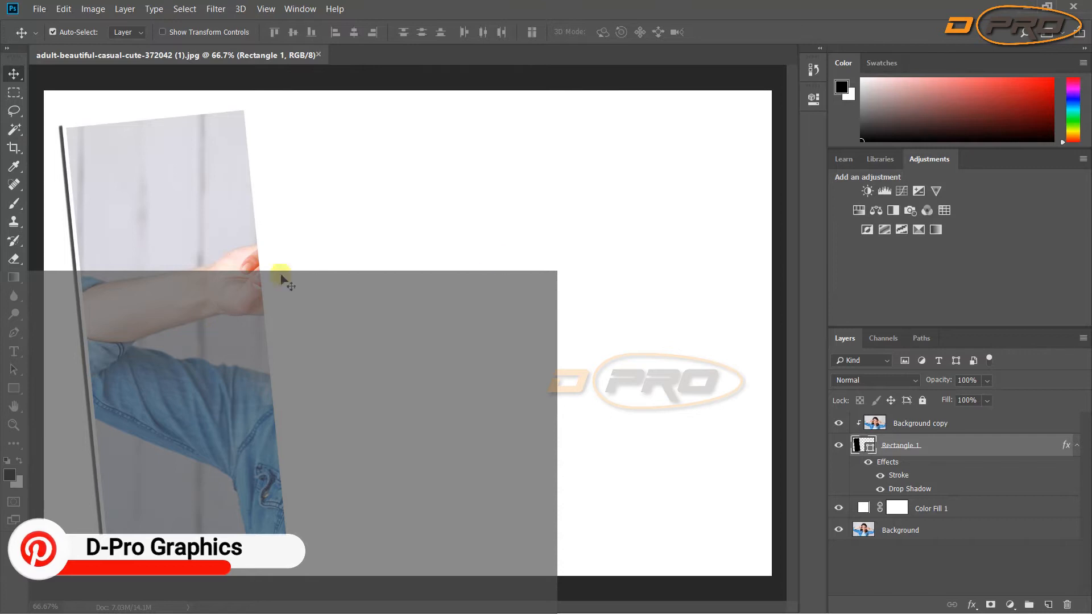
Group the Background copy and Rectangle 1 layers together using Group from Layers with the default settings
{"action": "left_click", "coordinate": [948, 562]}
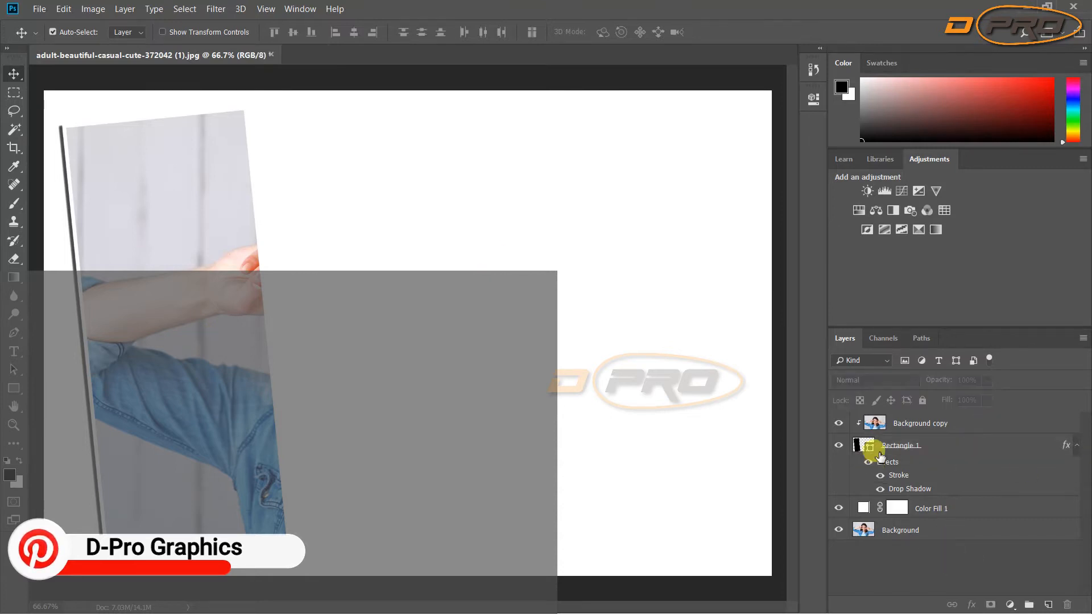
{"action": "left_click", "coordinate": [888, 446]}
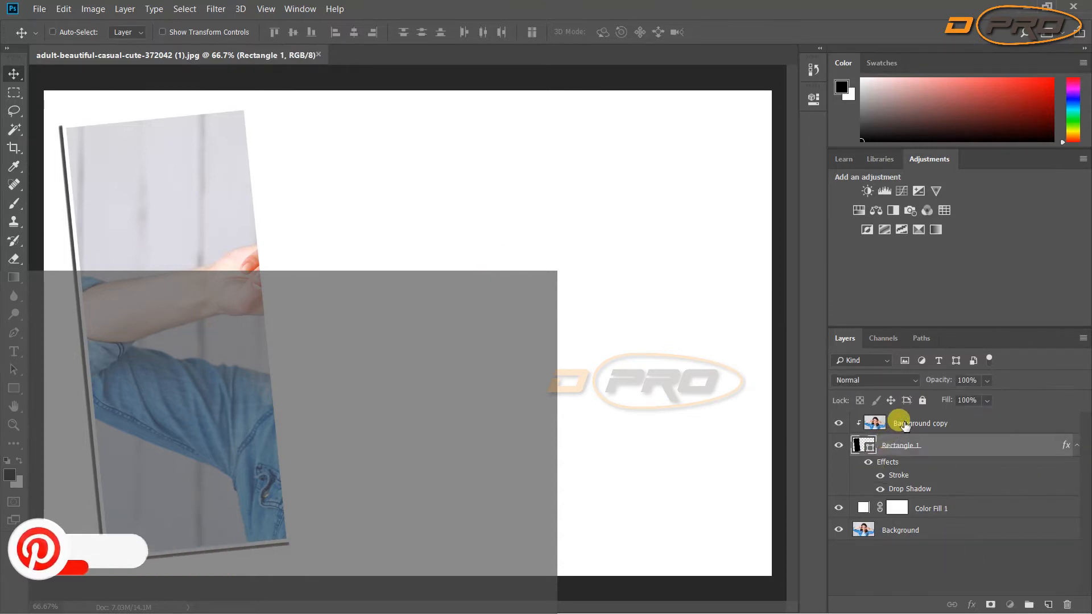
{"action": "left_click", "coordinate": [904, 425]}
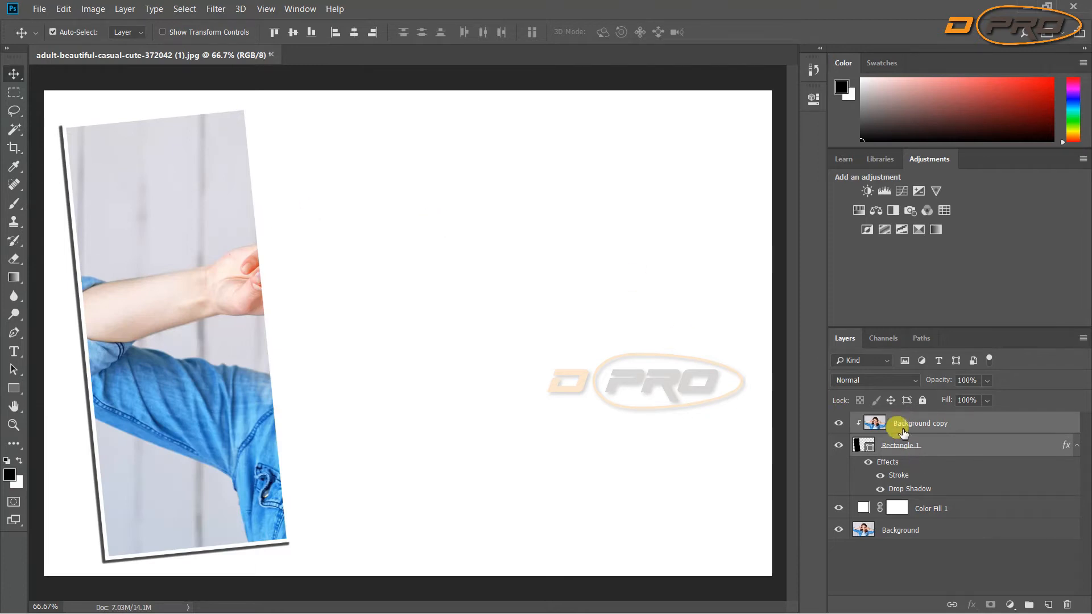
{"action": "left_click", "coordinate": [124, 9]}
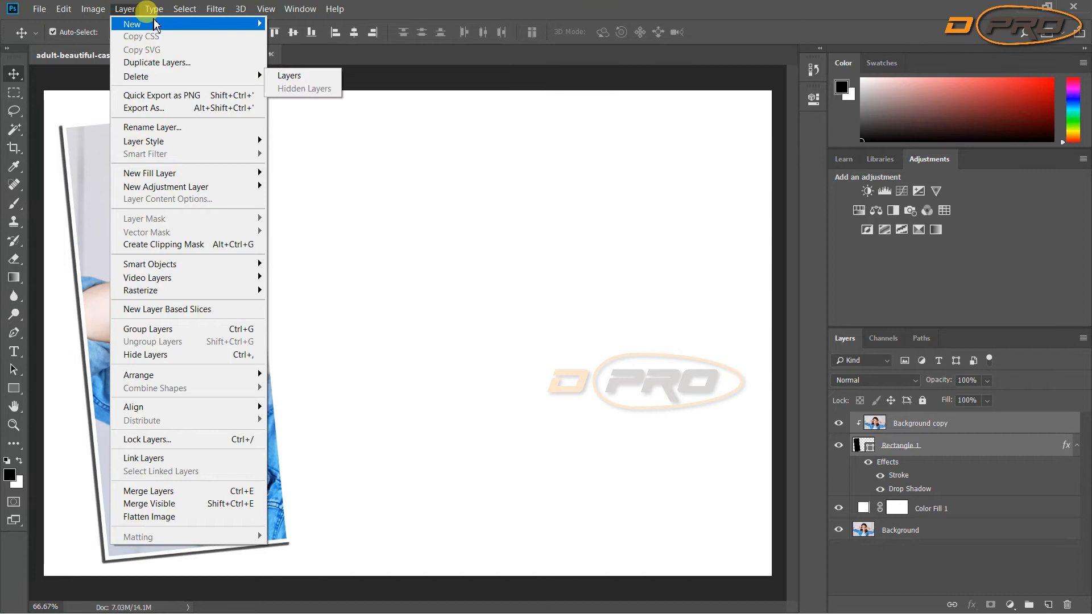
{"action": "mouse_move", "coordinate": [155, 25]}
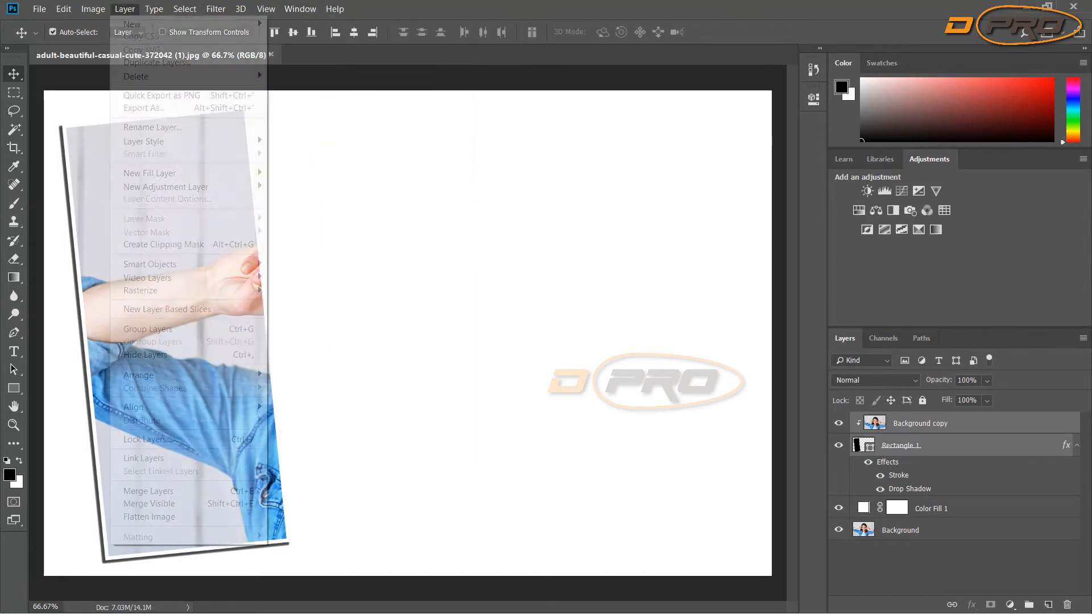
{"action": "mouse_move", "coordinate": [250, 24]}
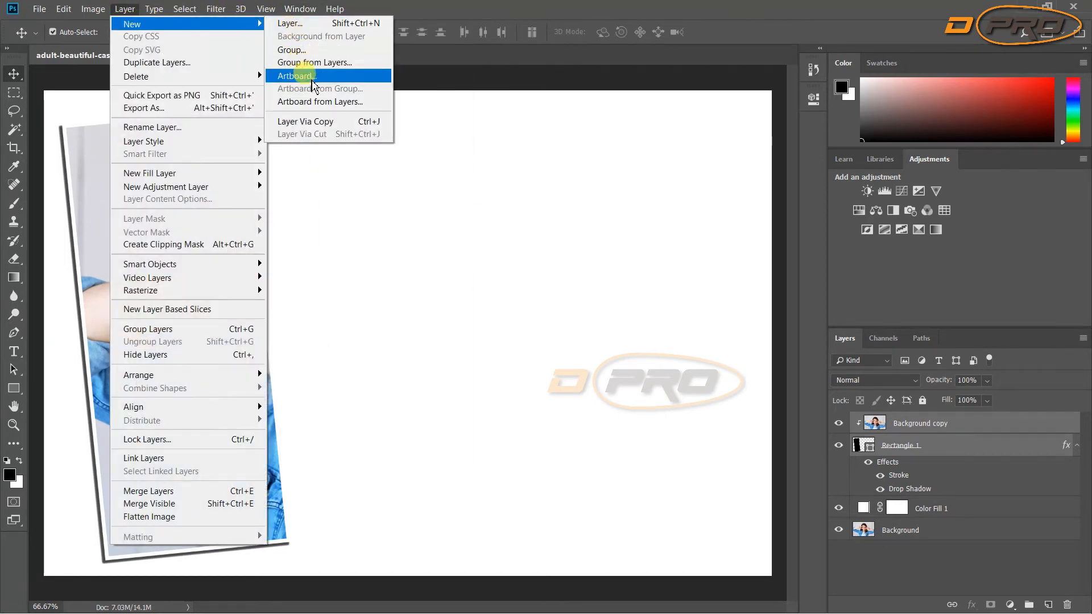
{"action": "left_click", "coordinate": [330, 65]}
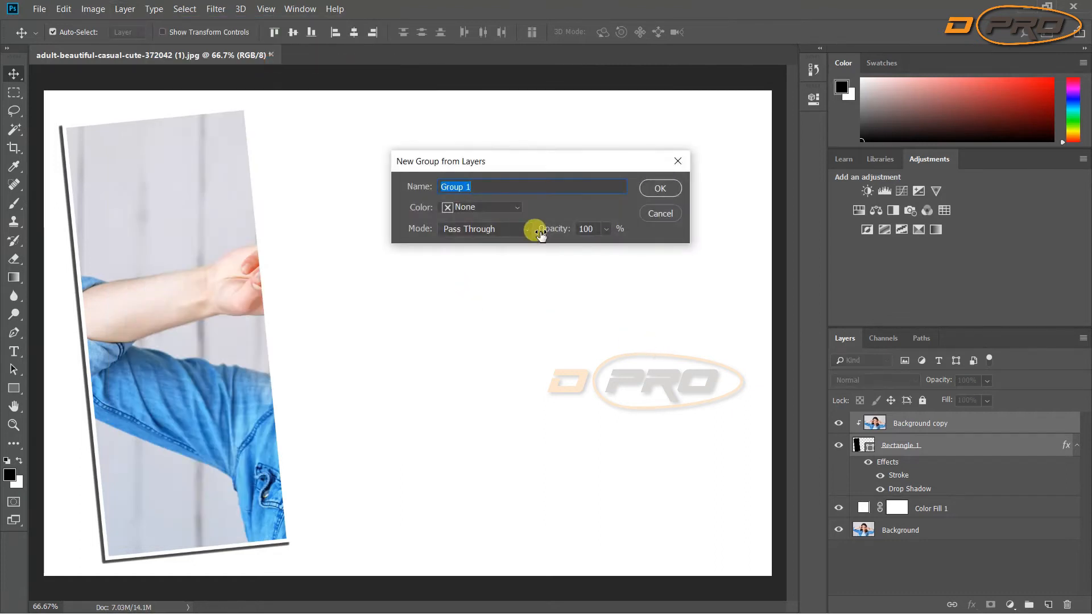
{"action": "left_click", "coordinate": [675, 192]}
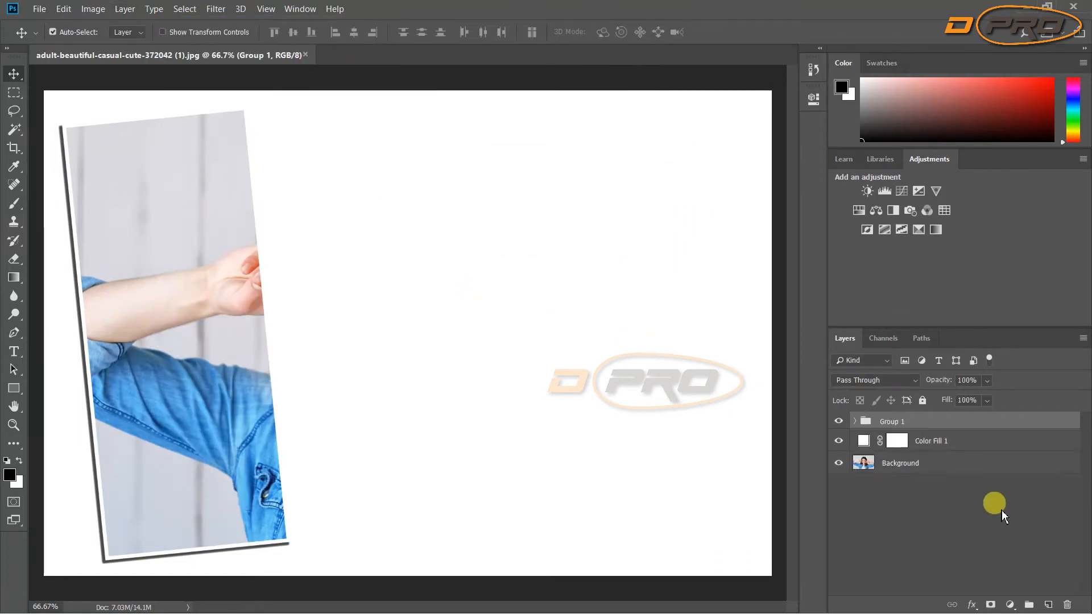
Duplicate Group 1 within the same document under the default name and expand the copy to show its layers
{"action": "left_click", "coordinate": [995, 504]}
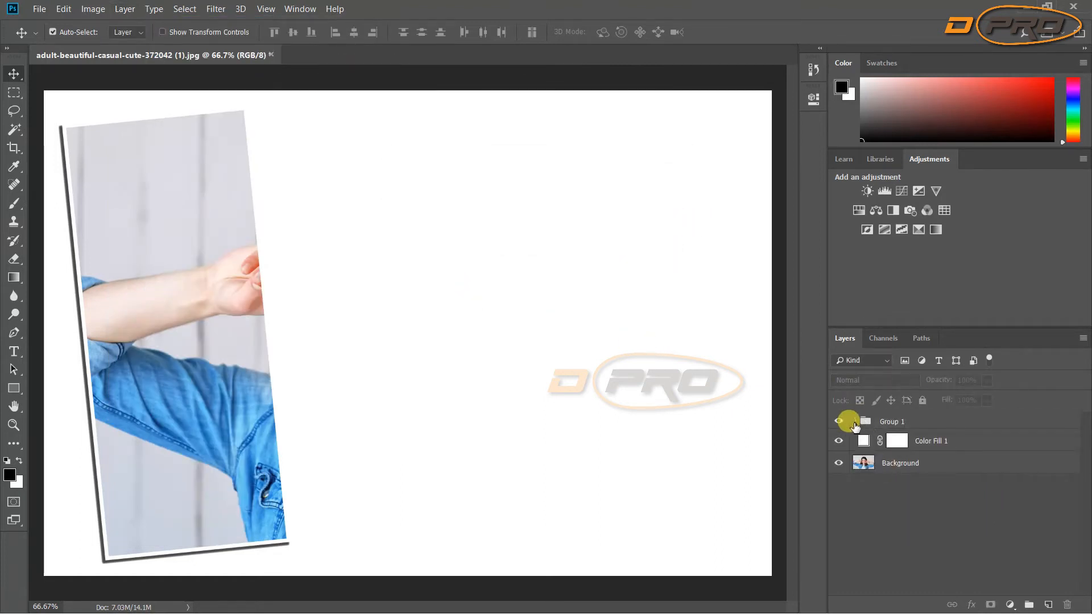
{"action": "left_click", "coordinate": [889, 422]}
{"action": "right_click", "coordinate": [890, 421]}
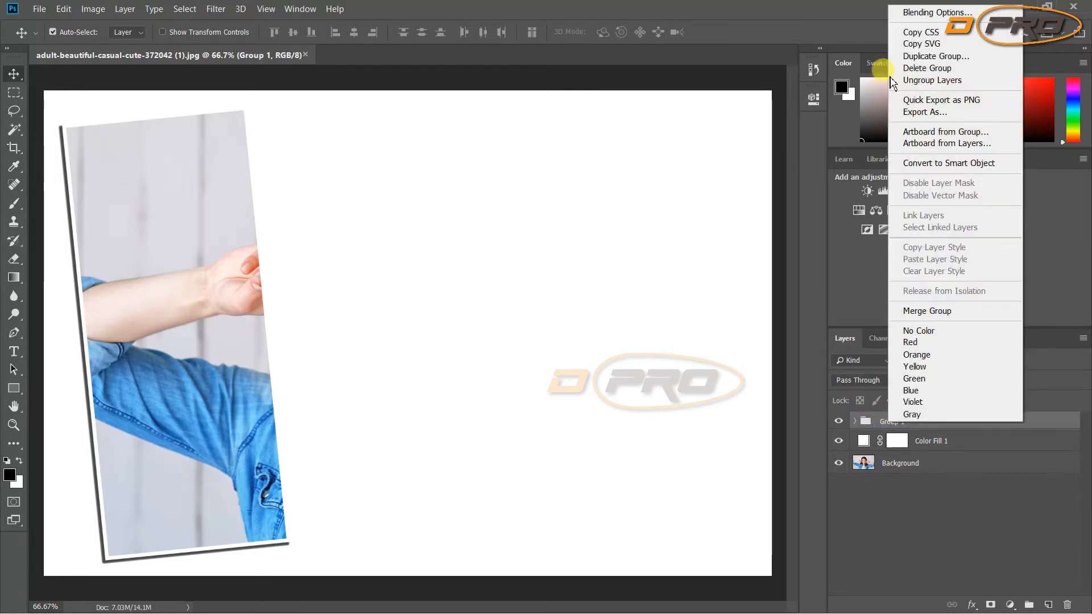
{"action": "left_click", "coordinate": [925, 61]}
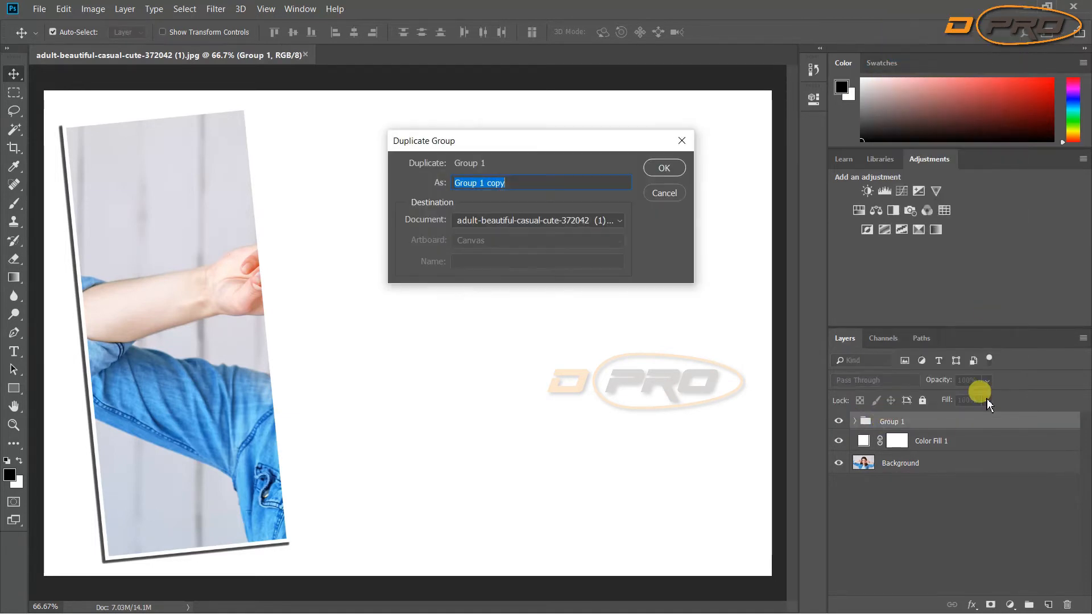
{"action": "left_click", "coordinate": [664, 168]}
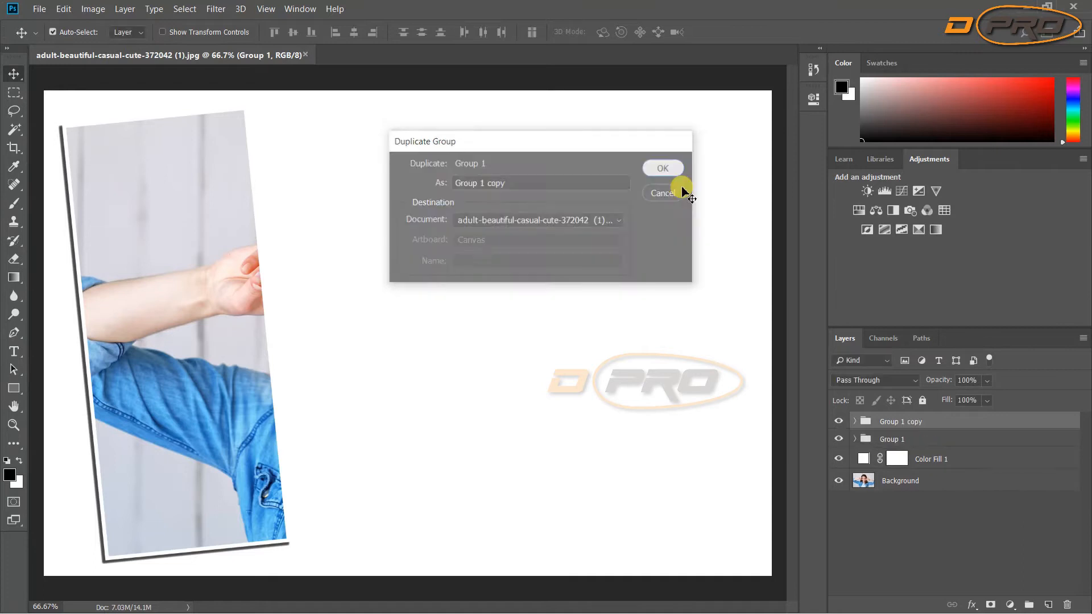
{"action": "left_click", "coordinate": [940, 525]}
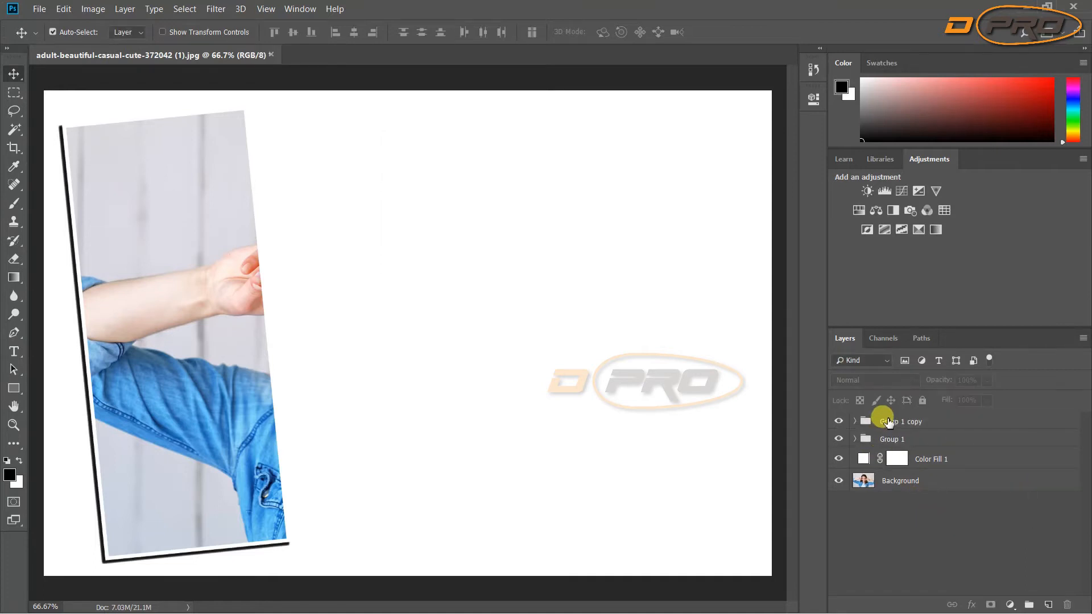
{"action": "left_click", "coordinate": [888, 424]}
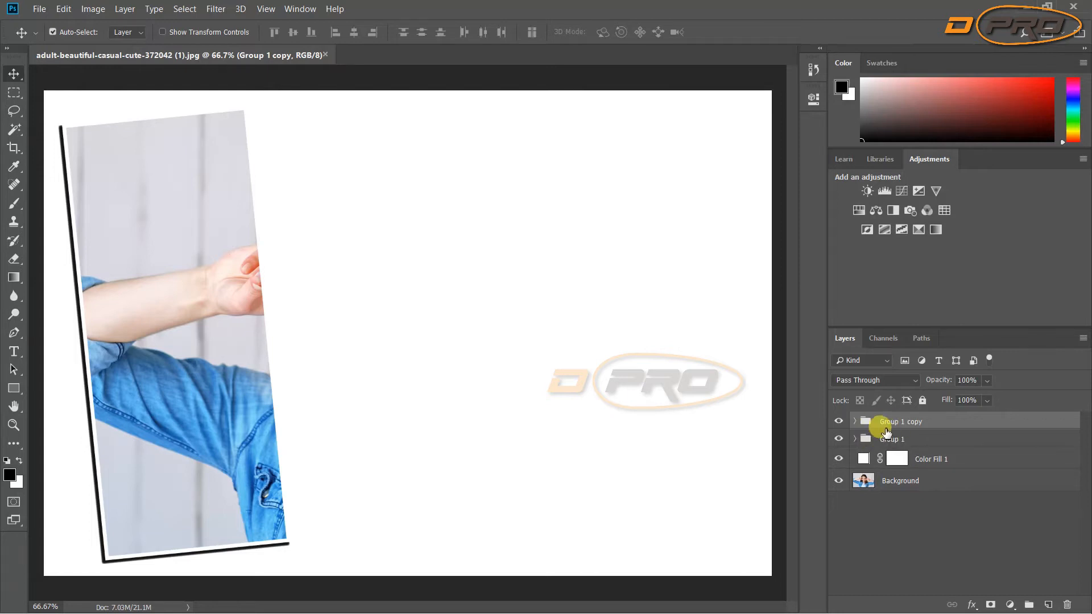
{"action": "left_click", "coordinate": [854, 421]}
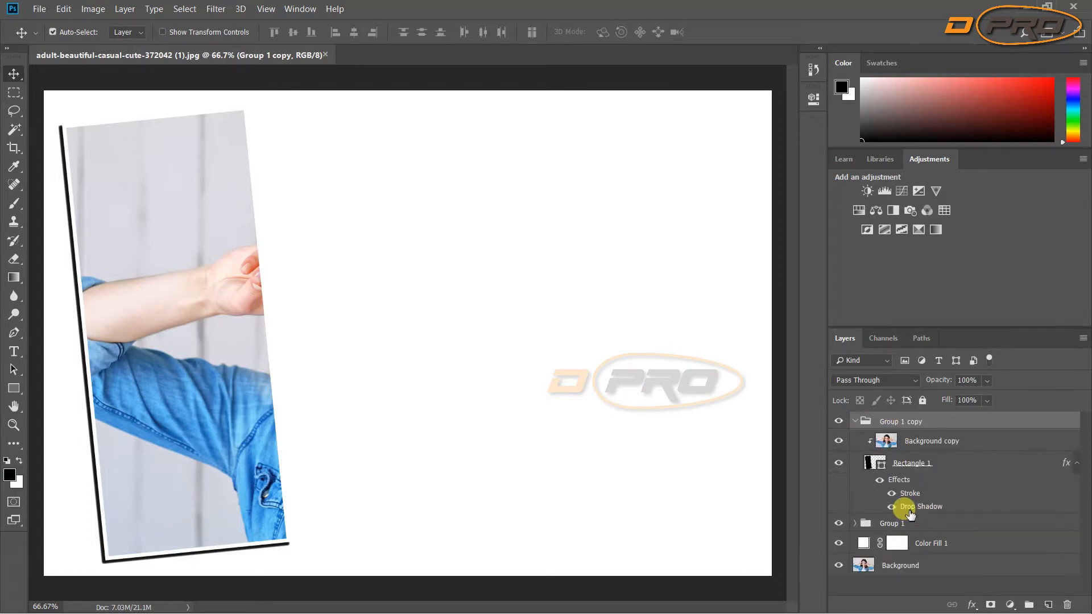
{"action": "left_click", "coordinate": [912, 464]}
{"action": "left_click", "coordinate": [293, 378]}
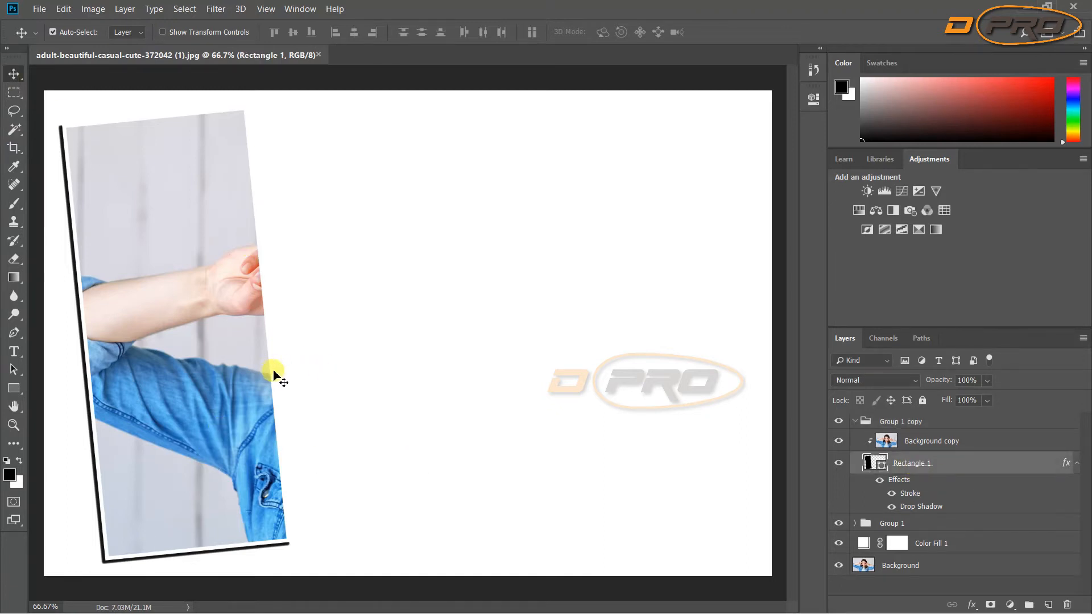
{"action": "left_click", "coordinate": [272, 374]}
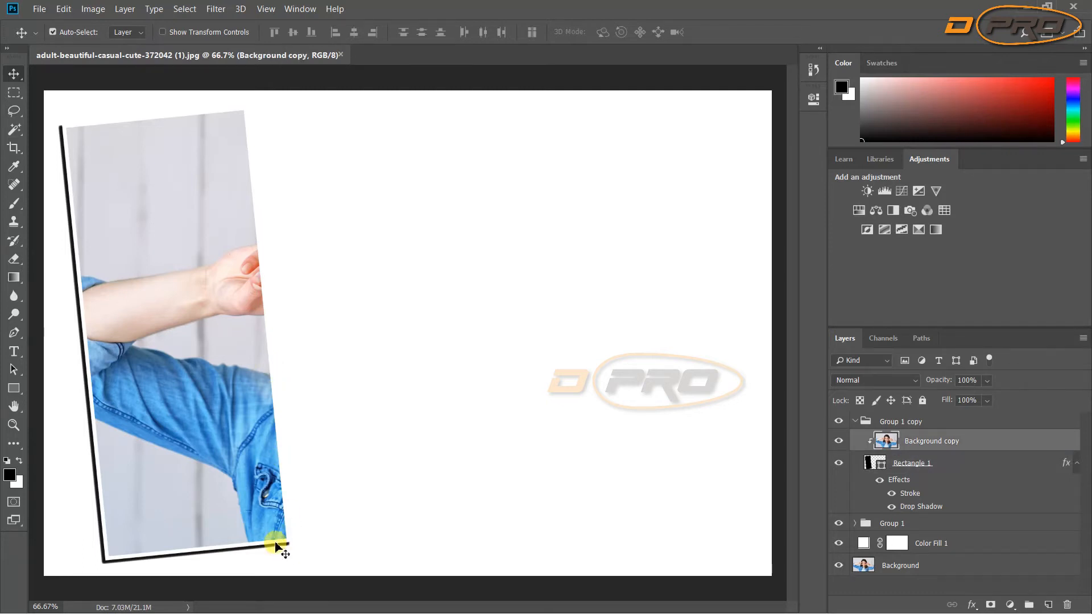
{"action": "left_click_drag", "start_coordinate": [275, 545], "coordinate": [335, 535]}
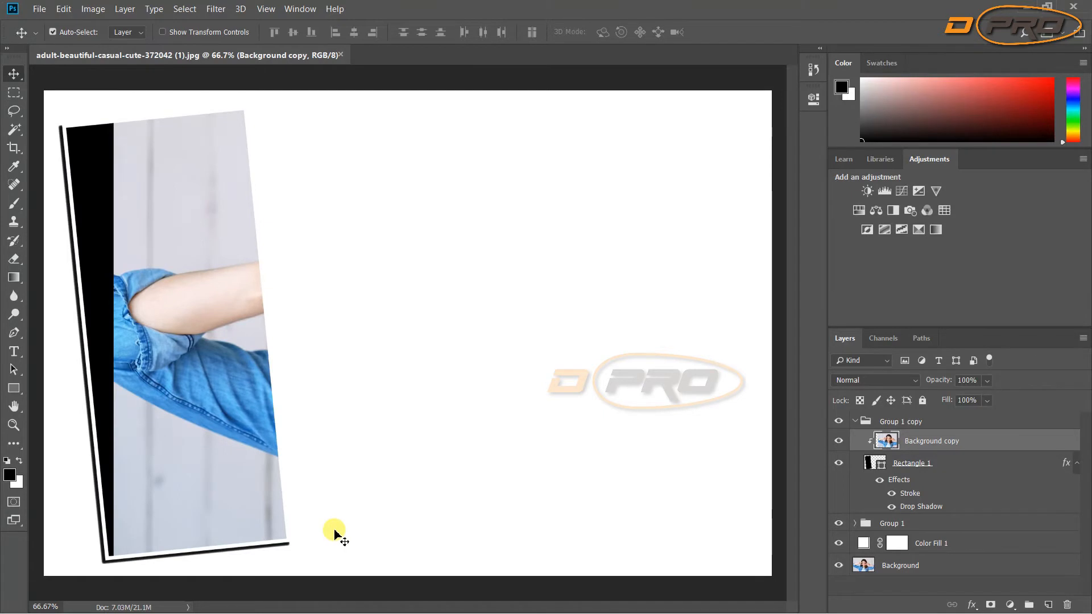
{"action": "key", "text": "ctrl+z"}
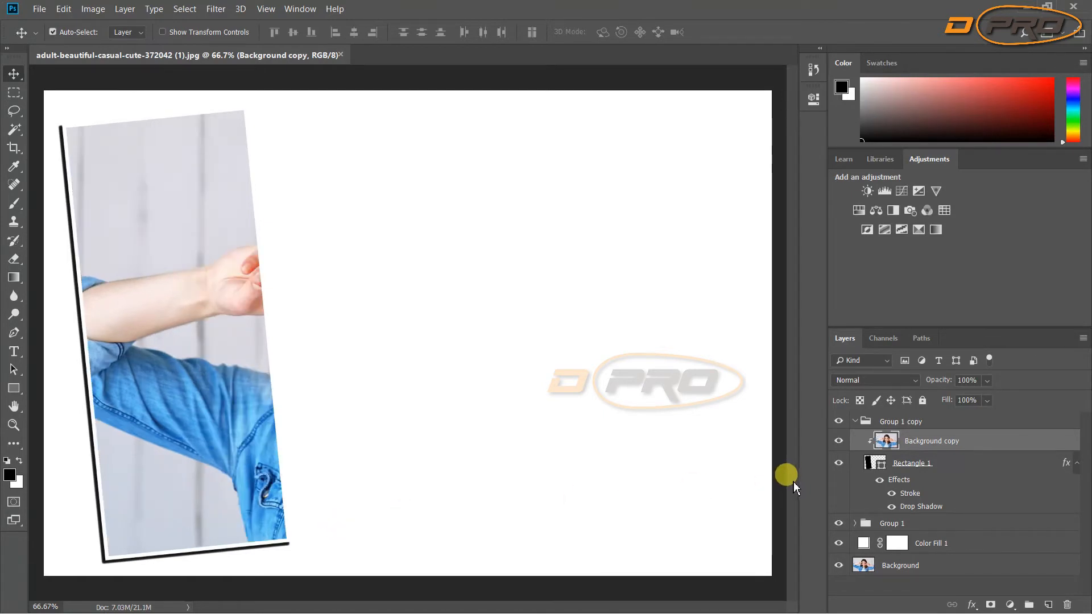
{"action": "key", "text": "ctrl+z"}
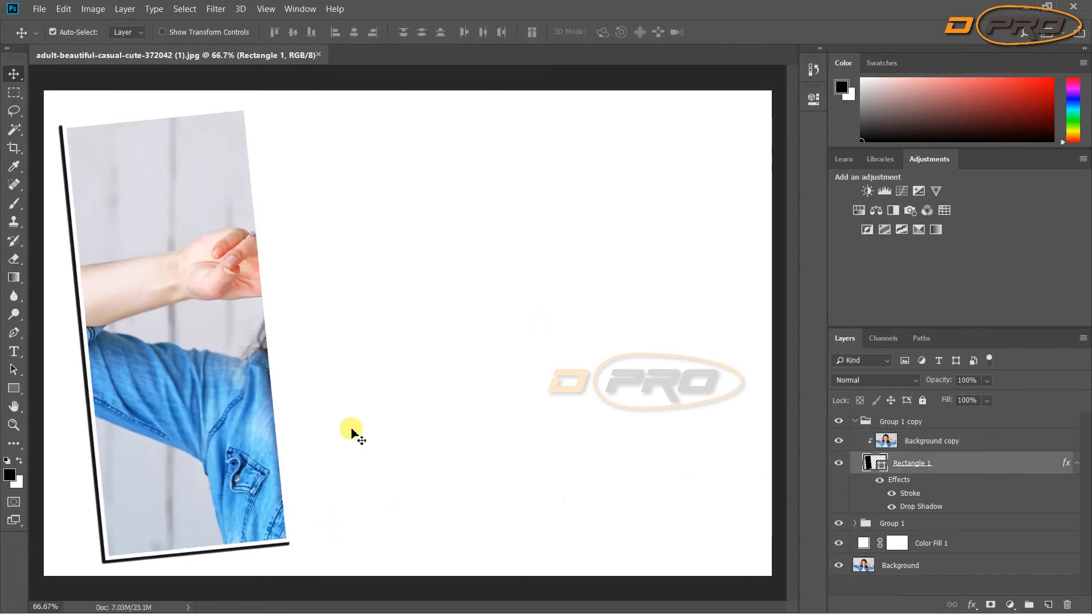
Lock all attributes of the Background copy layer inside Group 1 copy and of the Color Fill 1 layer
{"action": "left_click", "coordinate": [1067, 442]}
{"action": "left_click", "coordinate": [922, 400]}
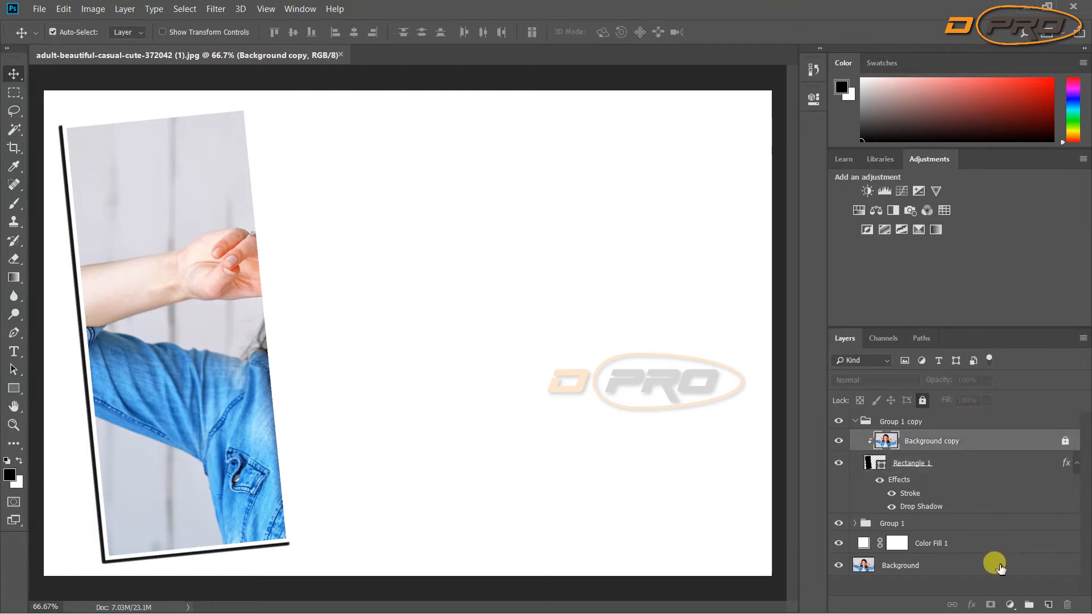
{"action": "left_click", "coordinate": [1067, 543]}
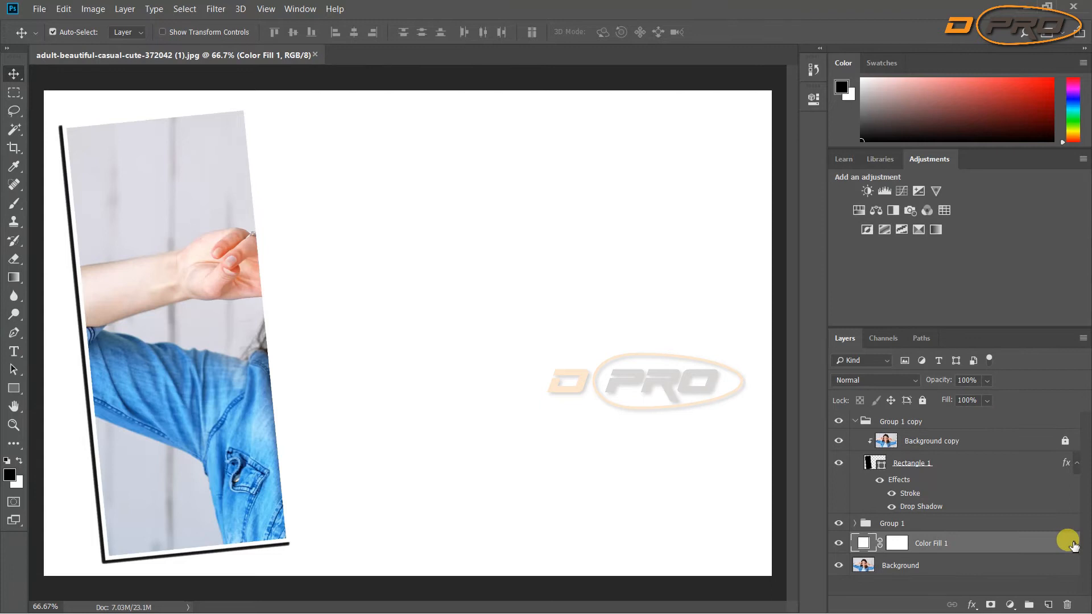
{"action": "left_click", "coordinate": [923, 399]}
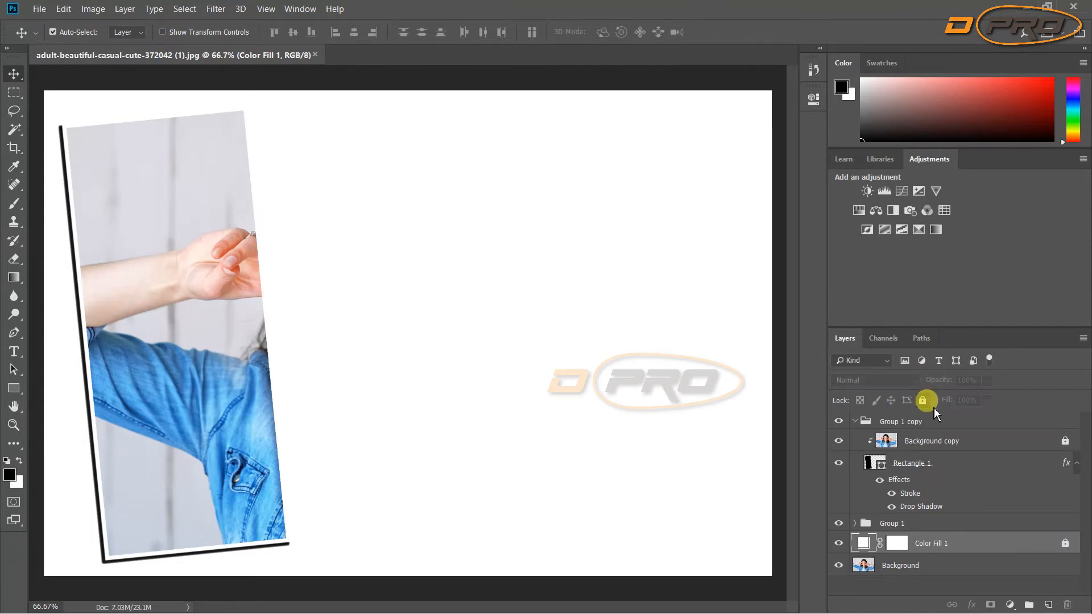
Move Rectangle 1 of Group 1 copy rightward so the second strip shows the raised hand and half the face, overlapping the first strip
{"action": "left_click", "coordinate": [911, 465]}
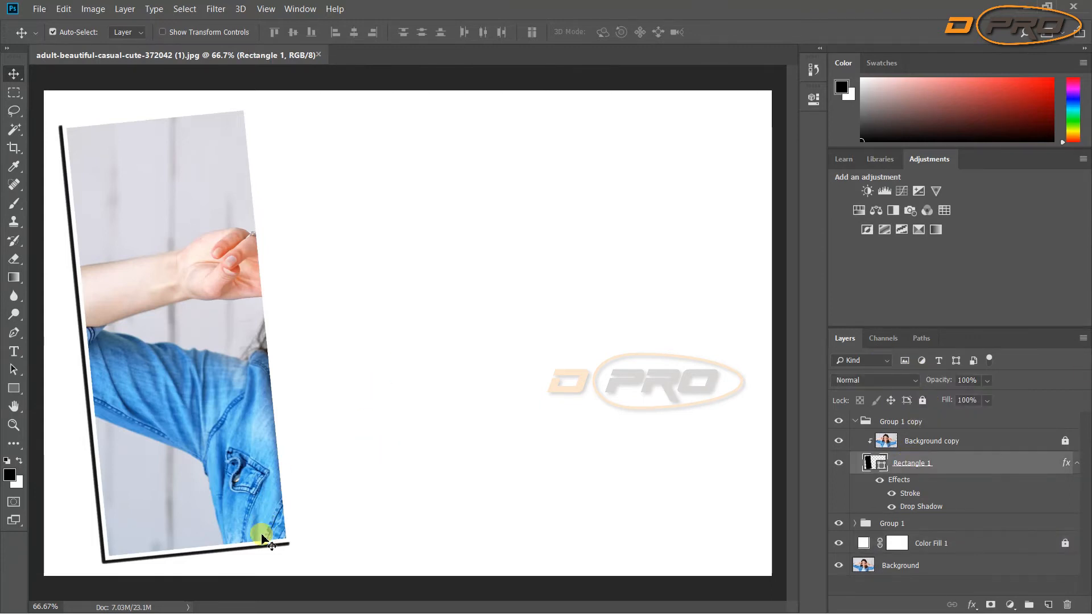
{"action": "left_click_drag", "start_coordinate": [282, 500], "coordinate": [406, 534]}
{"action": "right_click", "coordinate": [343, 519]}
{"action": "right_click", "coordinate": [341, 405]}
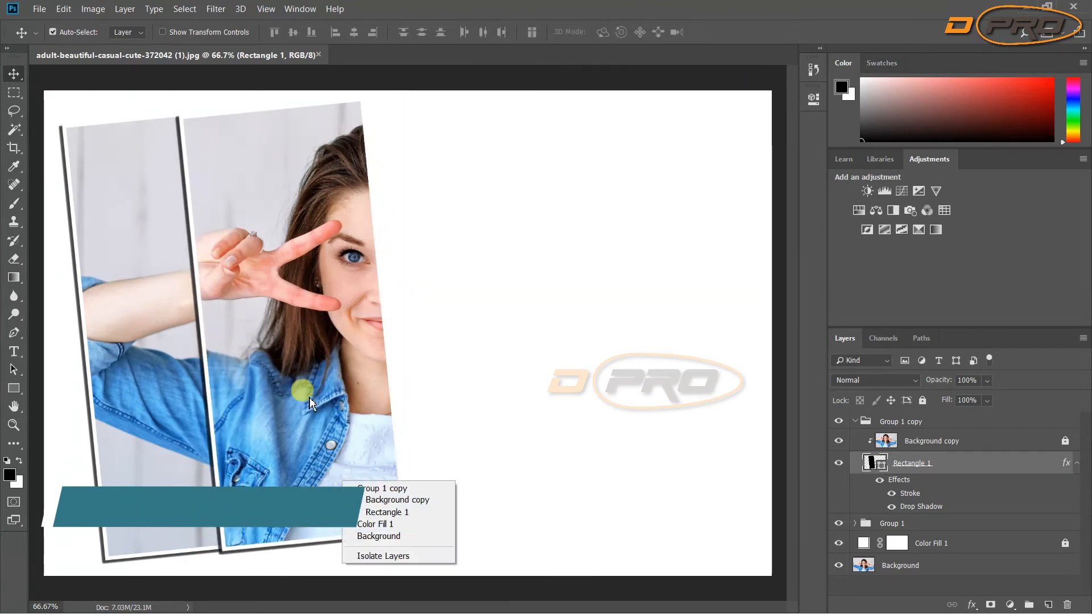
{"action": "right_click", "coordinate": [288, 326]}
{"action": "left_click", "coordinate": [272, 246]}
{"action": "left_click_drag", "start_coordinate": [310, 322], "coordinate": [310, 318]}
{"action": "right_click", "coordinate": [298, 343]}
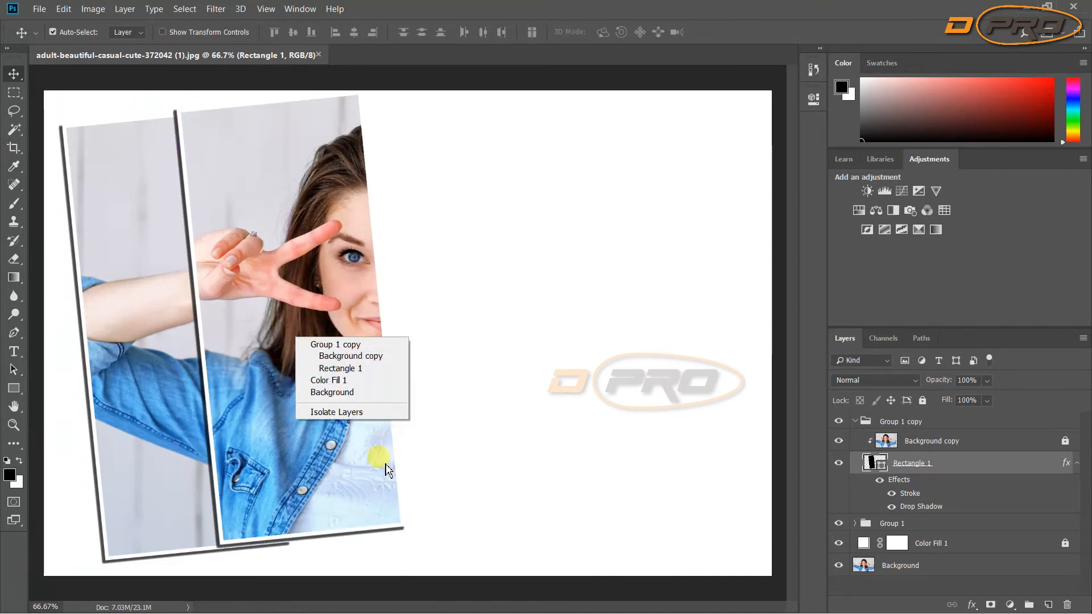
{"action": "left_click", "coordinate": [384, 452]}
{"action": "left_click", "coordinate": [439, 437]}
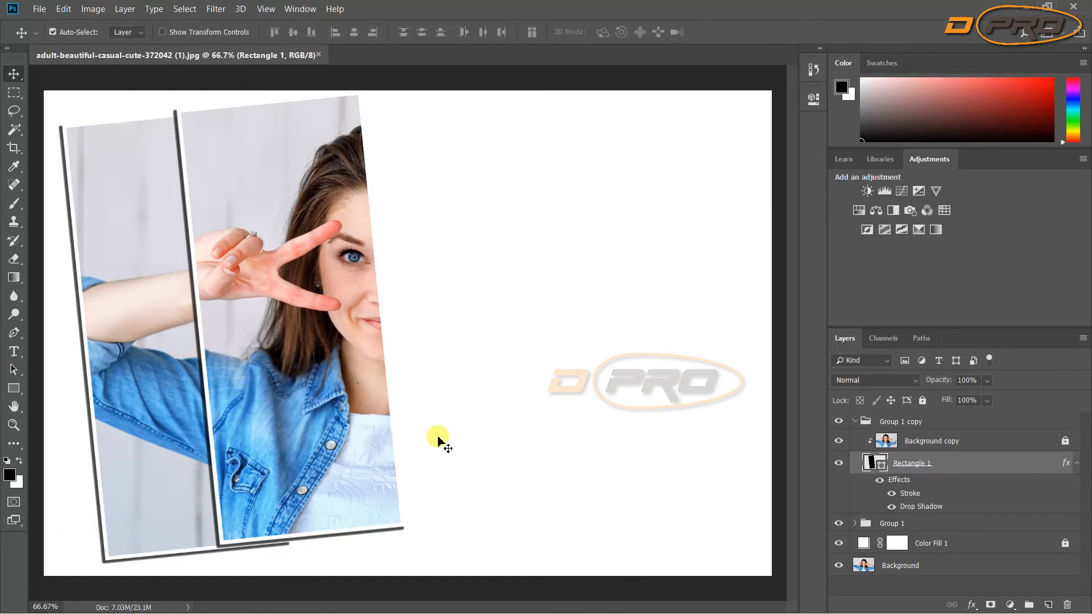
{"action": "left_click_drag", "start_coordinate": [350, 454], "coordinate": [351, 455]}
{"action": "key", "text": "ctrl"}
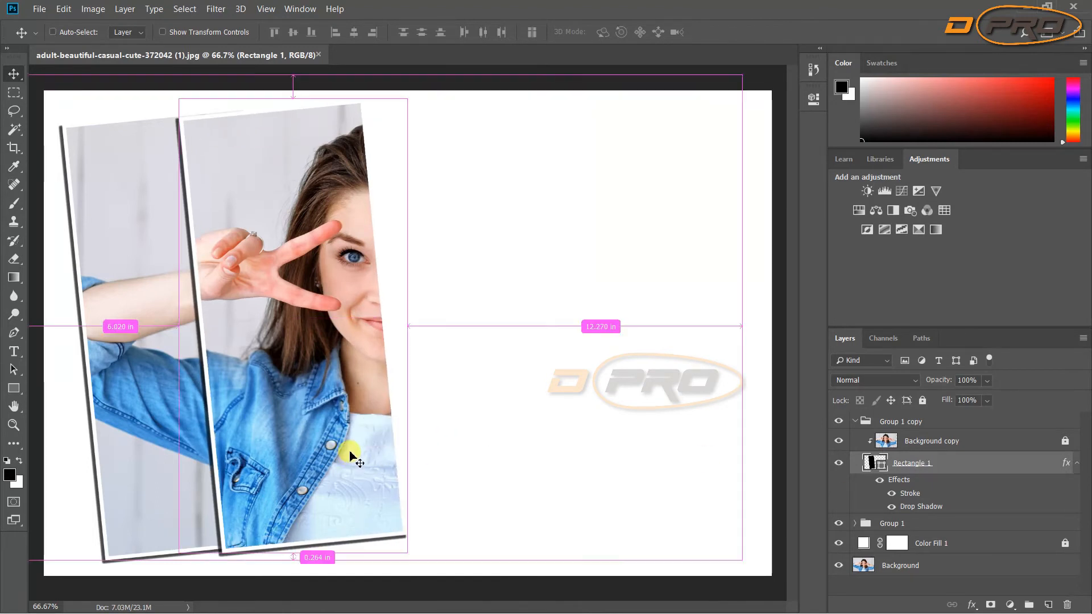
Rotate the second strip's rectangle about 4.18° clockwise with Free Transform and apply it
{"action": "key", "text": "ctrl+t"}
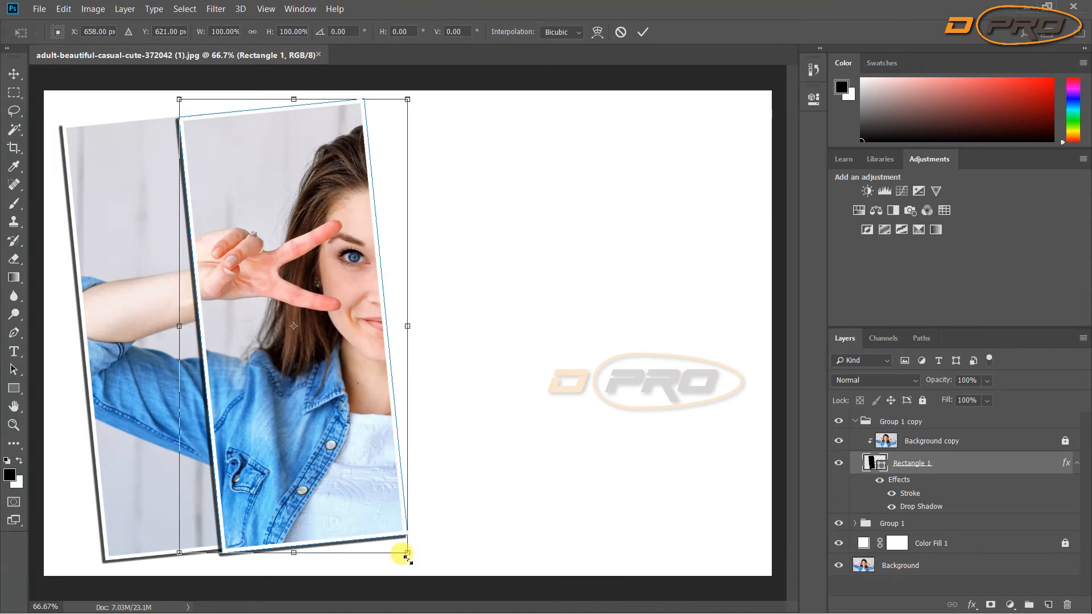
{"action": "left_click_drag", "start_coordinate": [413, 563], "coordinate": [392, 561]}
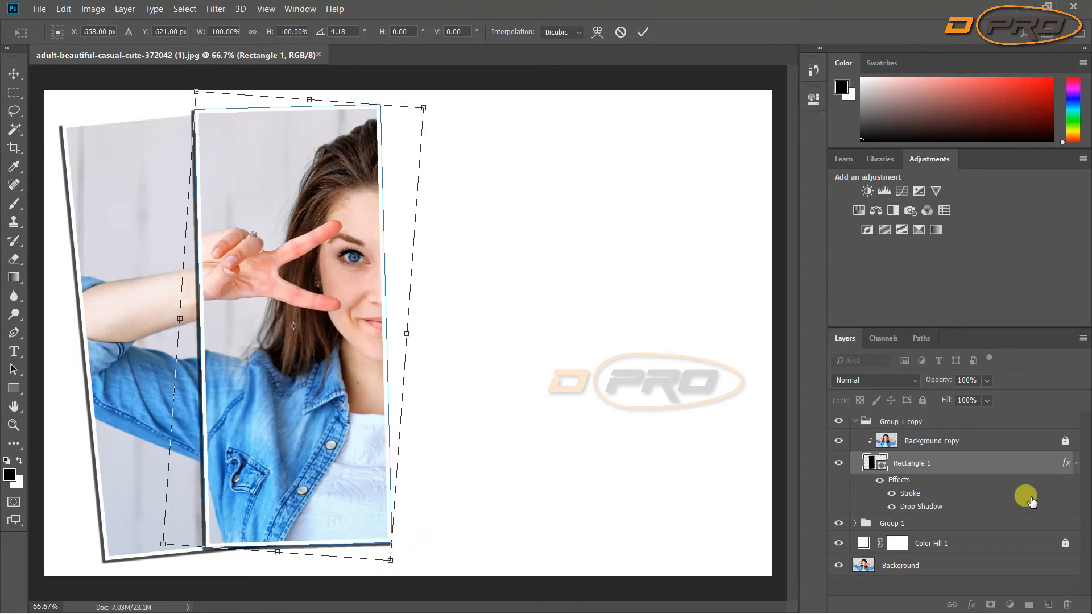
{"action": "key", "text": "Return"}
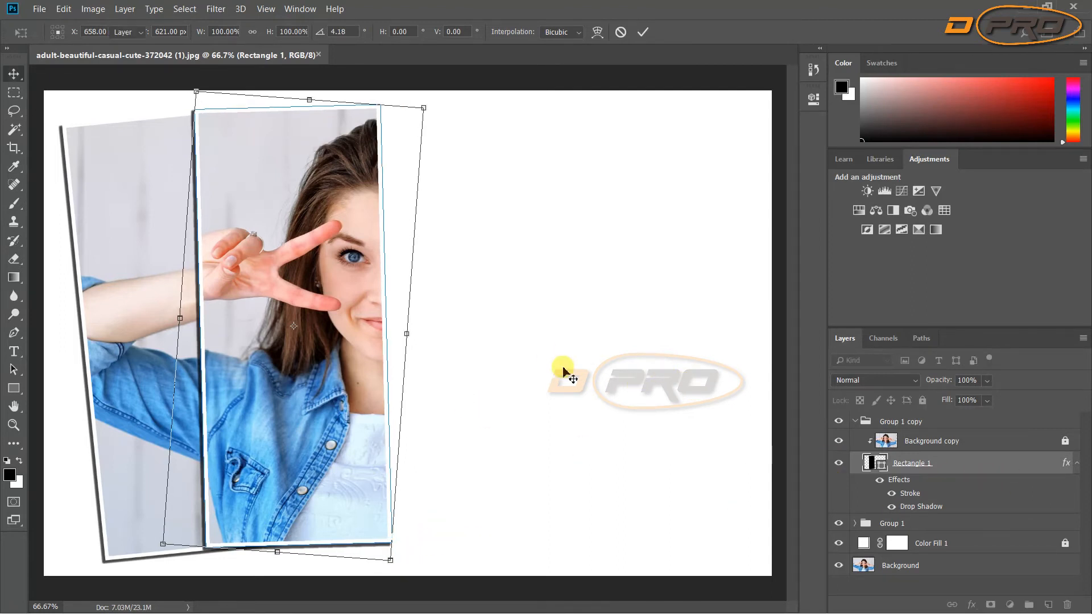
Collapse Group 1 copy and duplicate the whole group for a third strip
{"action": "left_click", "coordinate": [856, 424]}
{"action": "left_click", "coordinate": [855, 421]}
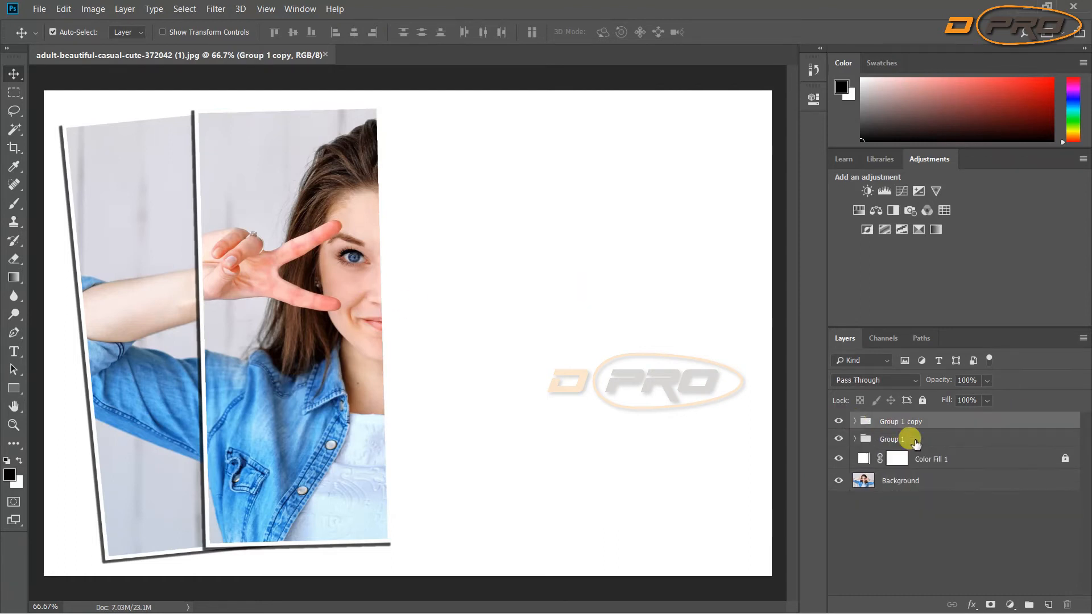
{"action": "left_click_drag", "start_coordinate": [893, 423], "coordinate": [1049, 605]}
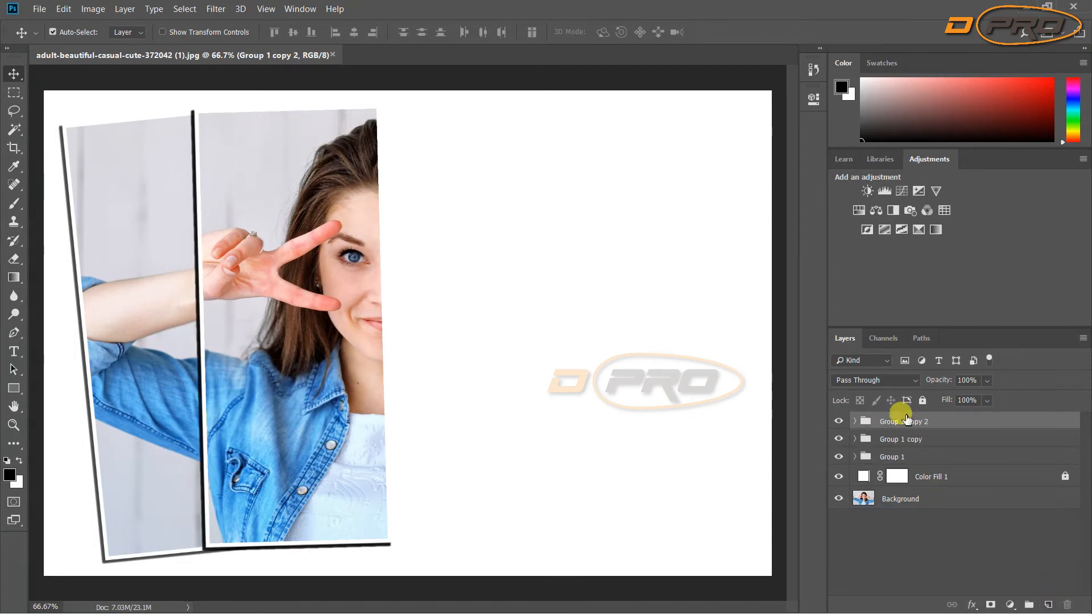
Move Rectangle 1 of Group 1 copy 2 rightward over the face and rotate it about -5.50° as the third strip
{"action": "left_click", "coordinate": [855, 421]}
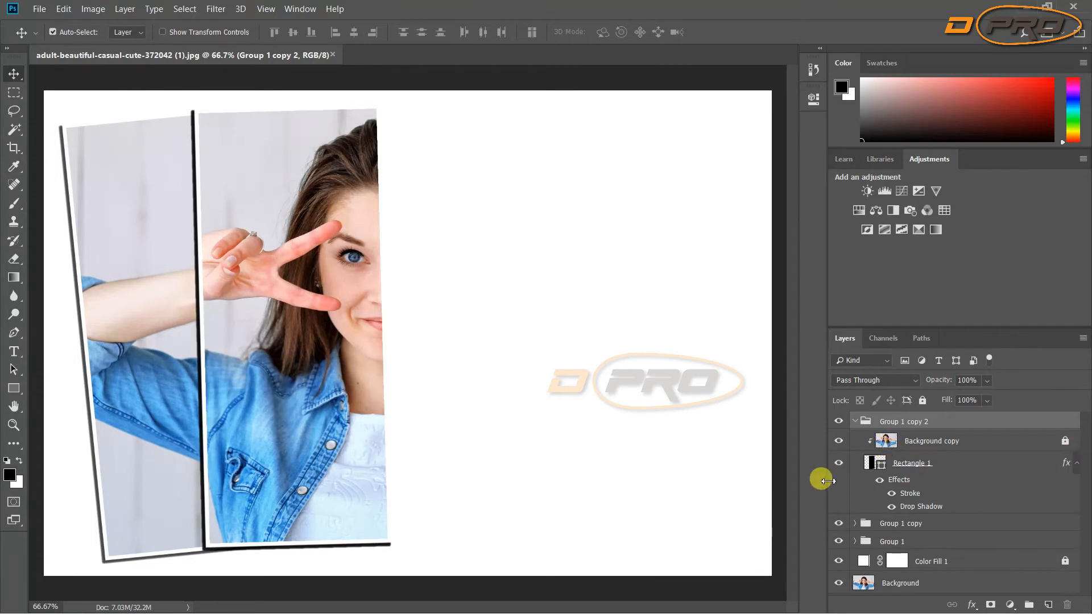
{"action": "left_click", "coordinate": [914, 468]}
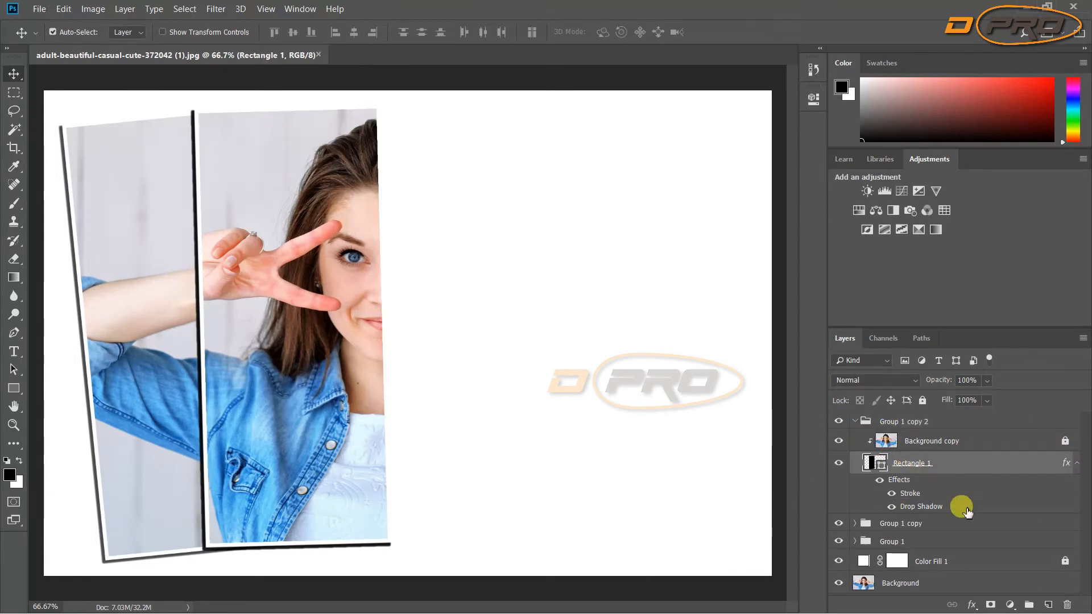
{"action": "left_click_drag", "start_coordinate": [383, 465], "coordinate": [527, 462]}
{"action": "left_click_drag", "start_coordinate": [516, 465], "coordinate": [518, 459]}
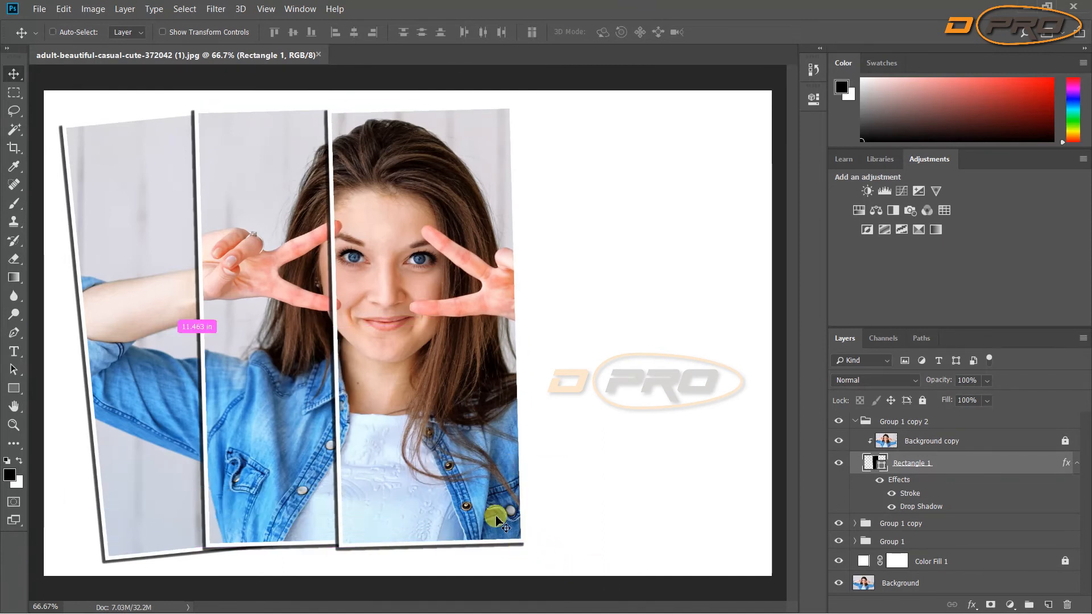
{"action": "key", "text": "ctrl+t"}
{"action": "left_click_drag", "start_coordinate": [522, 556], "coordinate": [559, 559]}
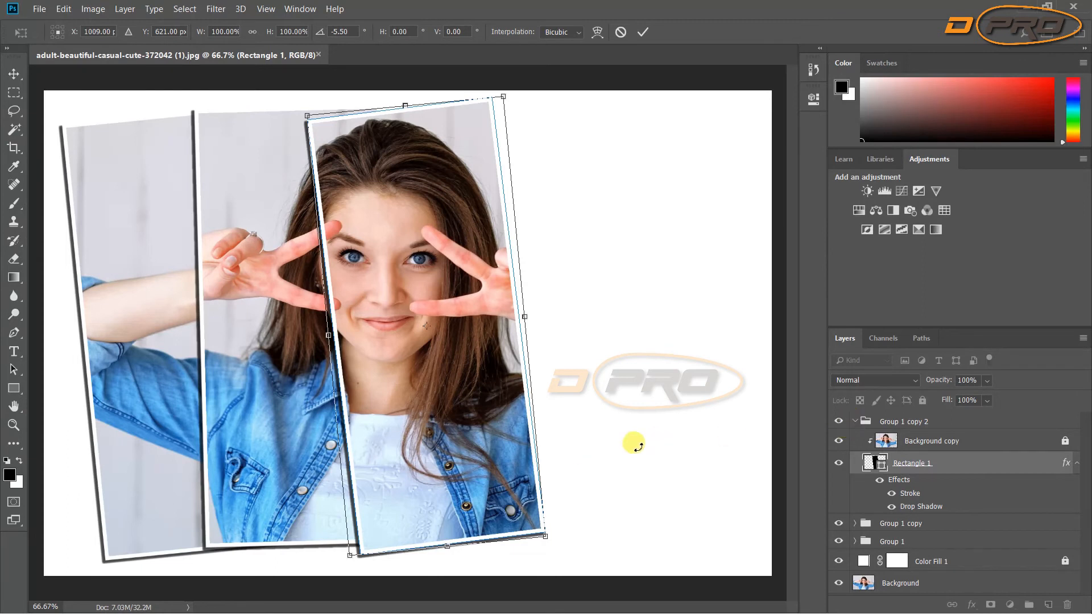
{"action": "key", "text": "Return"}
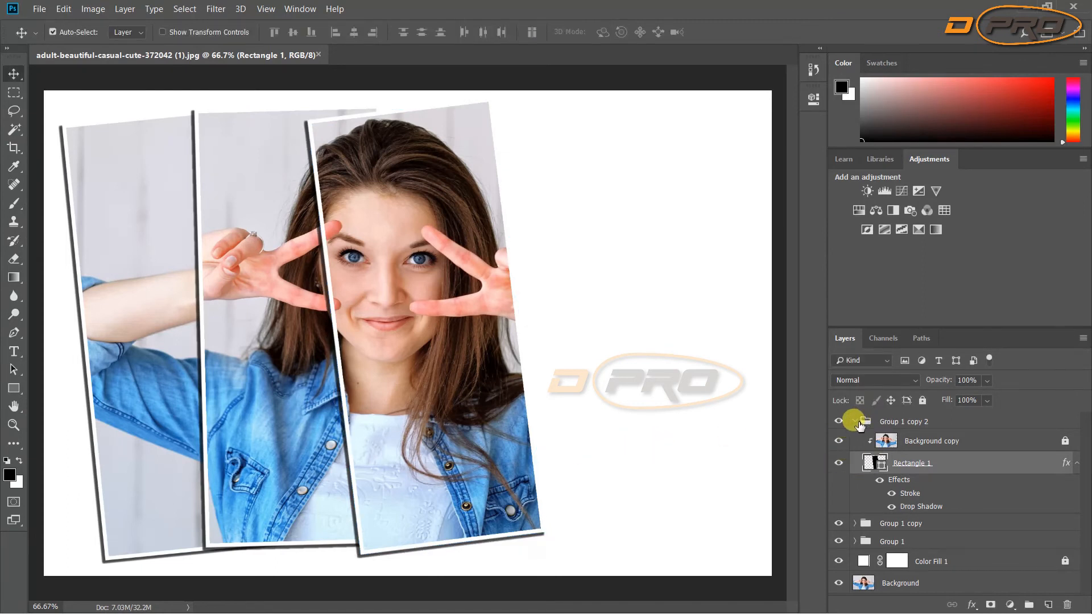
Collapse Group 1 copy 2 and duplicate the whole group for a fourth strip
{"action": "left_click", "coordinate": [854, 422]}
{"action": "left_click", "coordinate": [950, 551]}
{"action": "left_click_drag", "start_coordinate": [891, 424], "coordinate": [1050, 605]}
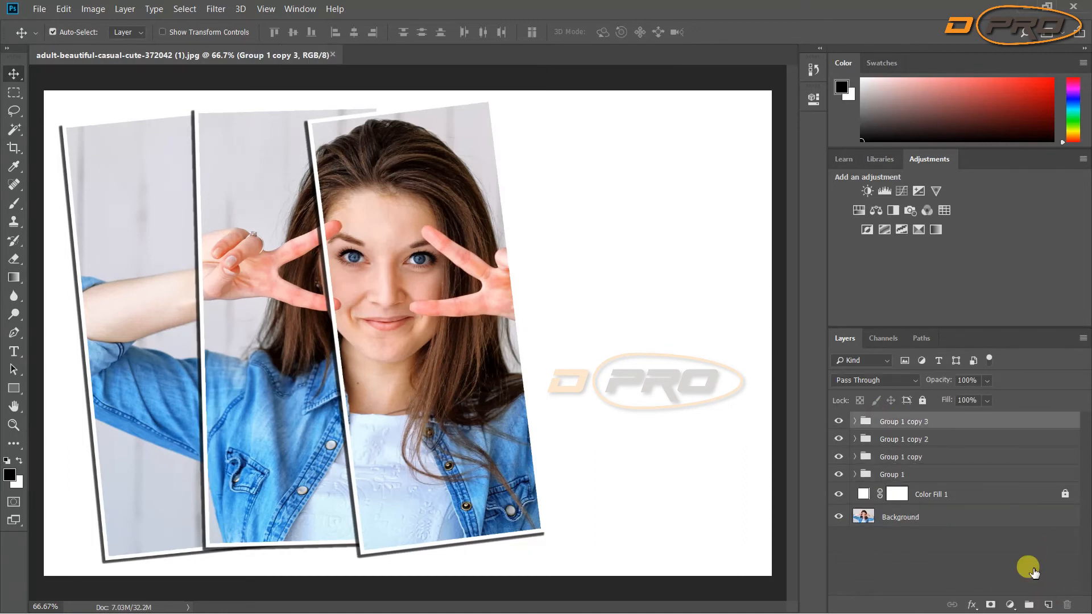
Move Rectangle 1 of Group 1 copy 3 rightward over the other hand, rotate it about 10.94° and reduce its height to about 97.54%
{"action": "left_click", "coordinate": [855, 421]}
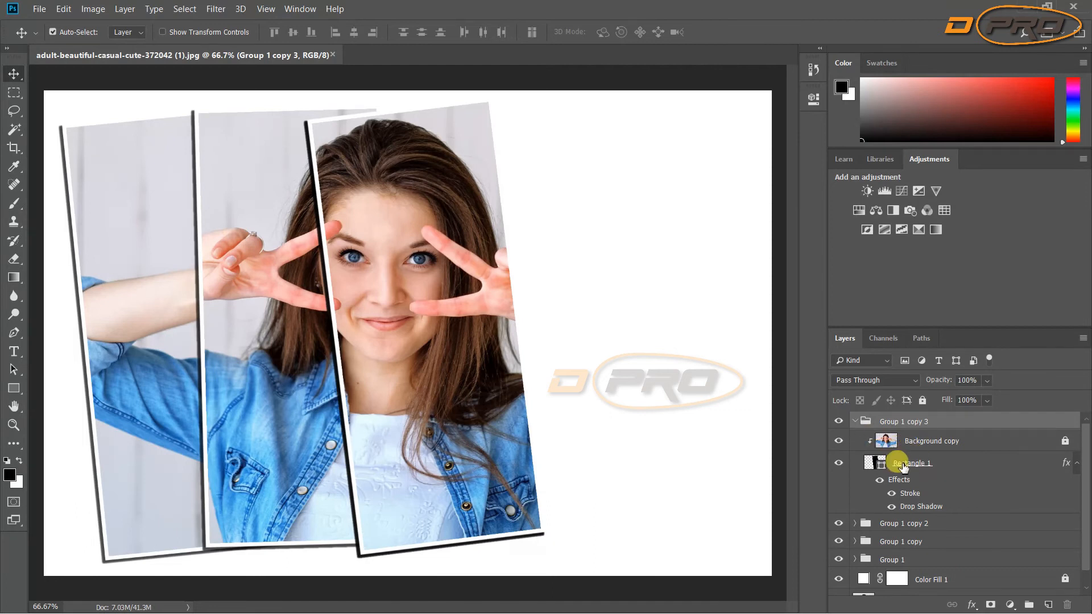
{"action": "left_click", "coordinate": [903, 464]}
{"action": "left_click_drag", "start_coordinate": [526, 420], "coordinate": [628, 414]}
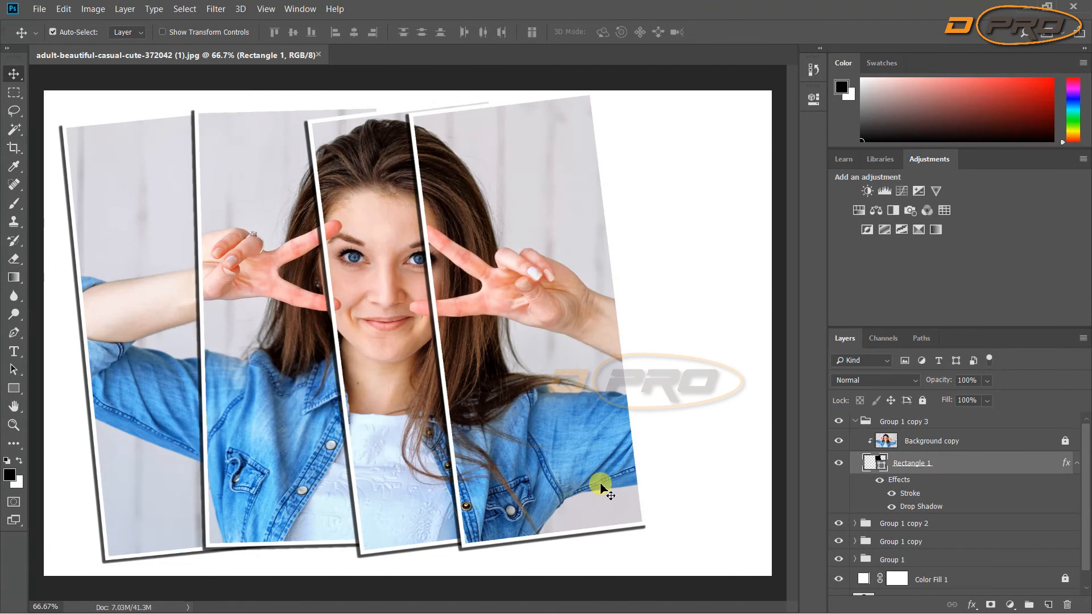
{"action": "key", "text": "ctrl+t"}
{"action": "left_click_drag", "start_coordinate": [654, 522], "coordinate": [605, 539]}
{"action": "left_click_drag", "start_coordinate": [570, 95], "coordinate": [571, 106]}
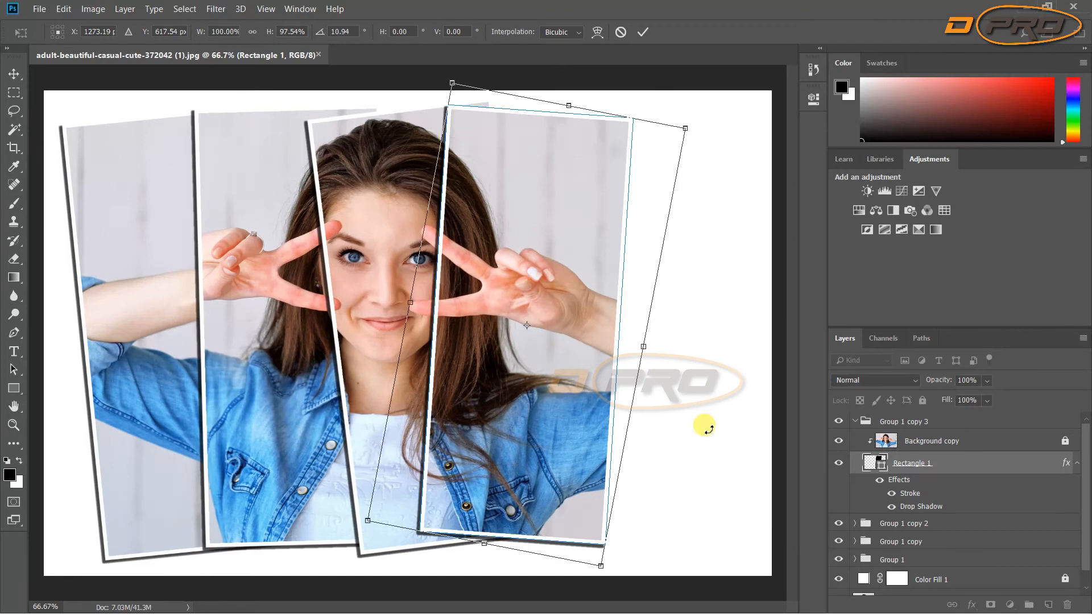
{"action": "key", "text": "Return"}
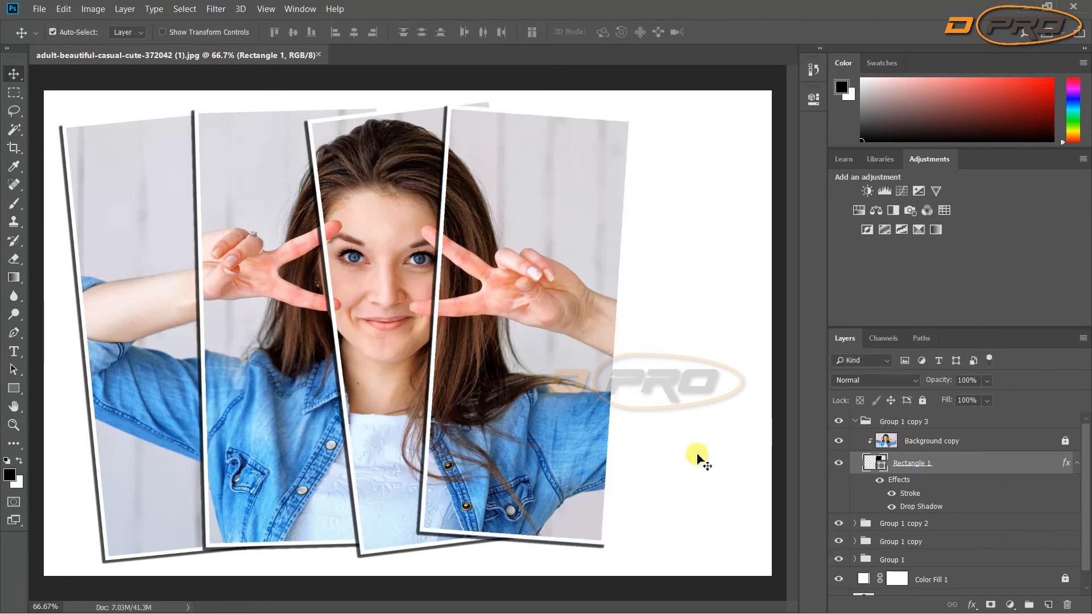
Collapse Group 1 copy 3, duplicate the whole group for a fifth strip, and expand the duplicate
{"action": "left_click", "coordinate": [854, 422]}
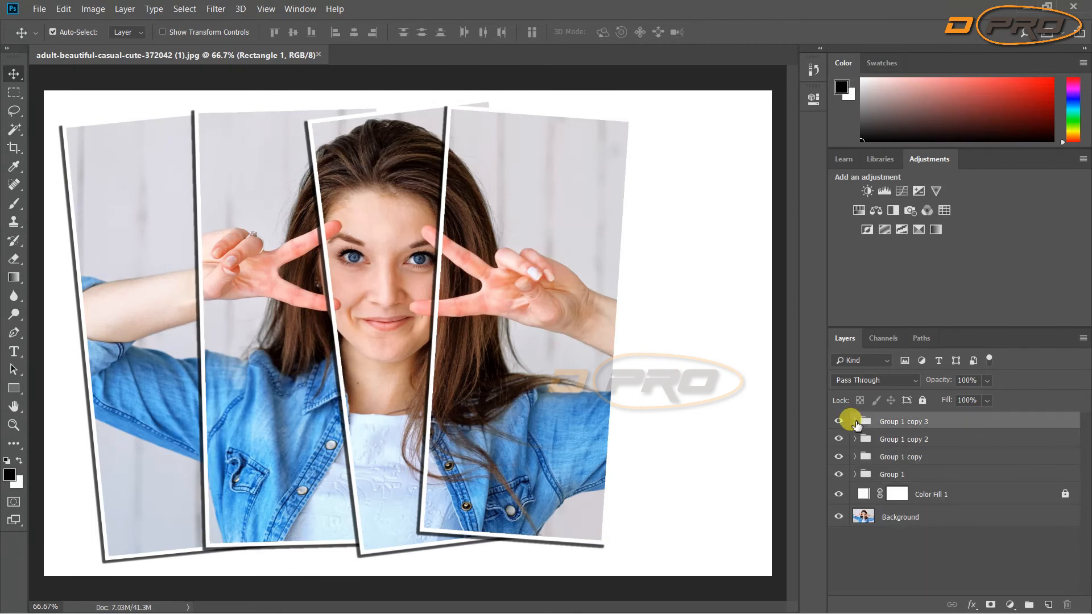
{"action": "left_click_drag", "start_coordinate": [858, 426], "coordinate": [1045, 599]}
{"action": "left_click", "coordinate": [855, 421]}
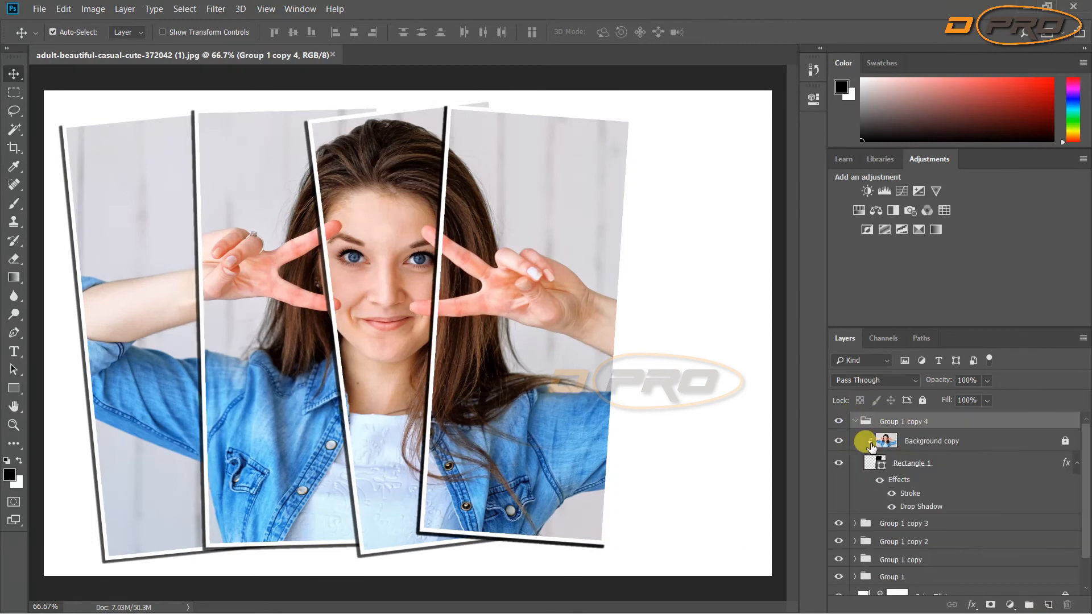
Move the new group's Rectangle 1 rightward over the woman's outstretched forearm and elbow as the fifth strip
{"action": "left_click", "coordinate": [912, 463]}
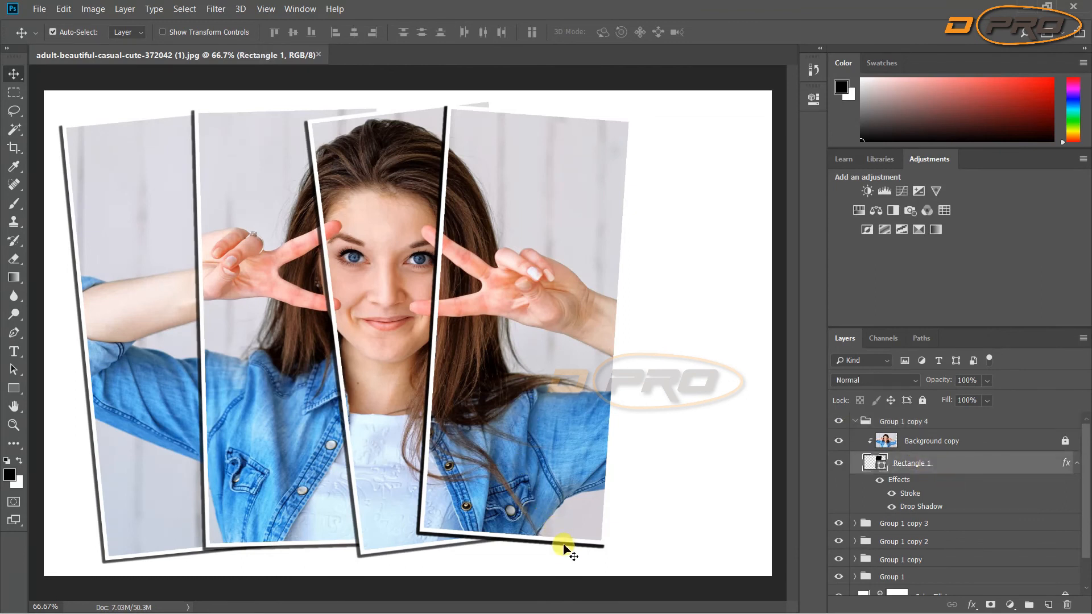
{"action": "left_click_drag", "start_coordinate": [565, 546], "coordinate": [679, 547]}
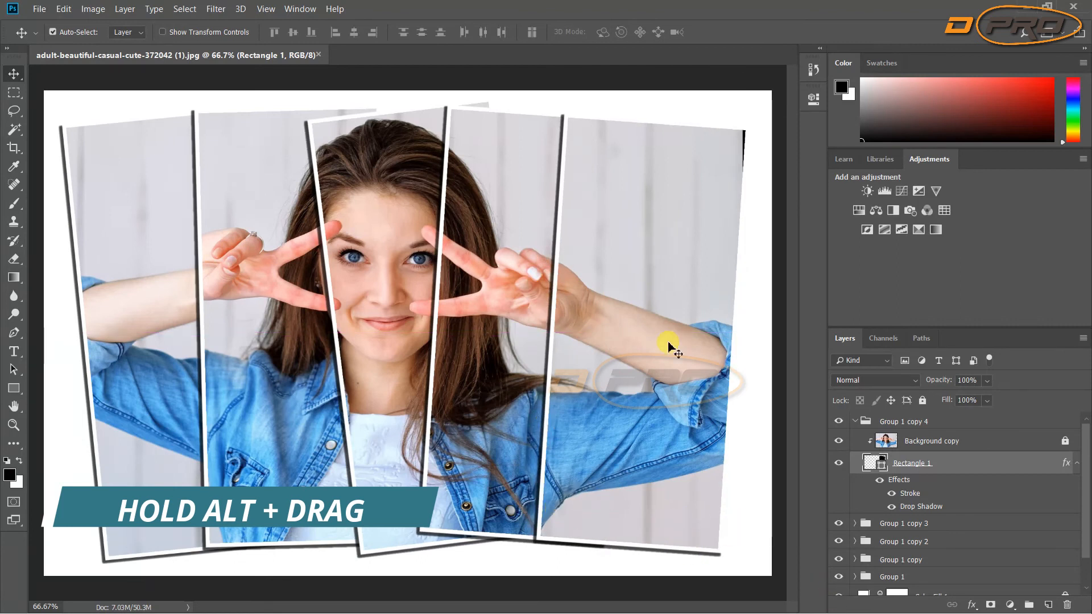
{"action": "left_click_drag", "start_coordinate": [699, 560], "coordinate": [689, 548]}
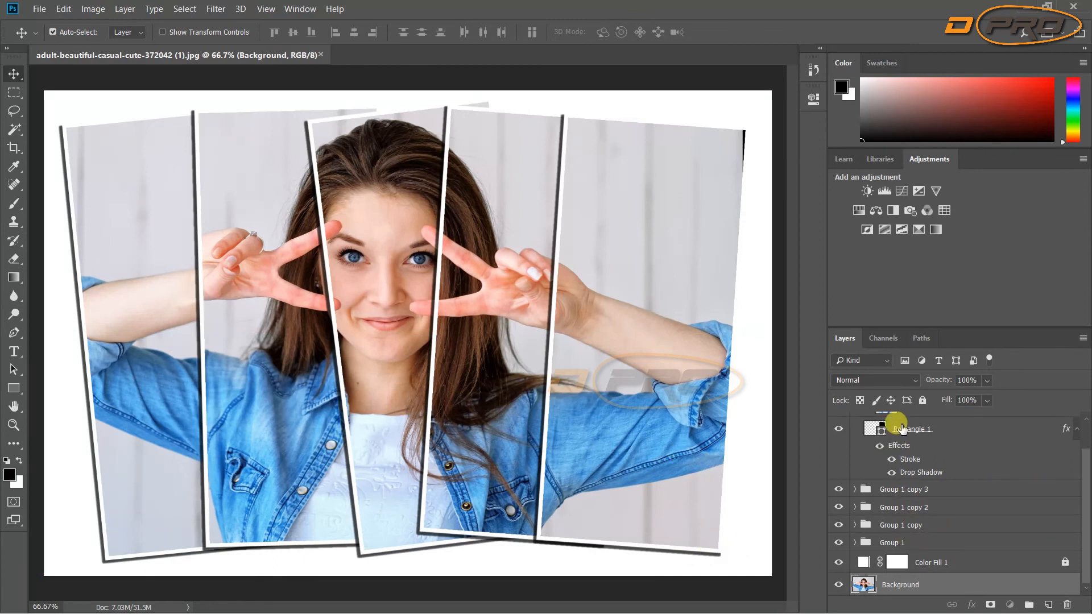
Free-transform the fifth strip's Rectangle 1, shifting it slightly left and rotating it about 1.13°, and collapse its group
{"action": "left_click", "coordinate": [900, 429]}
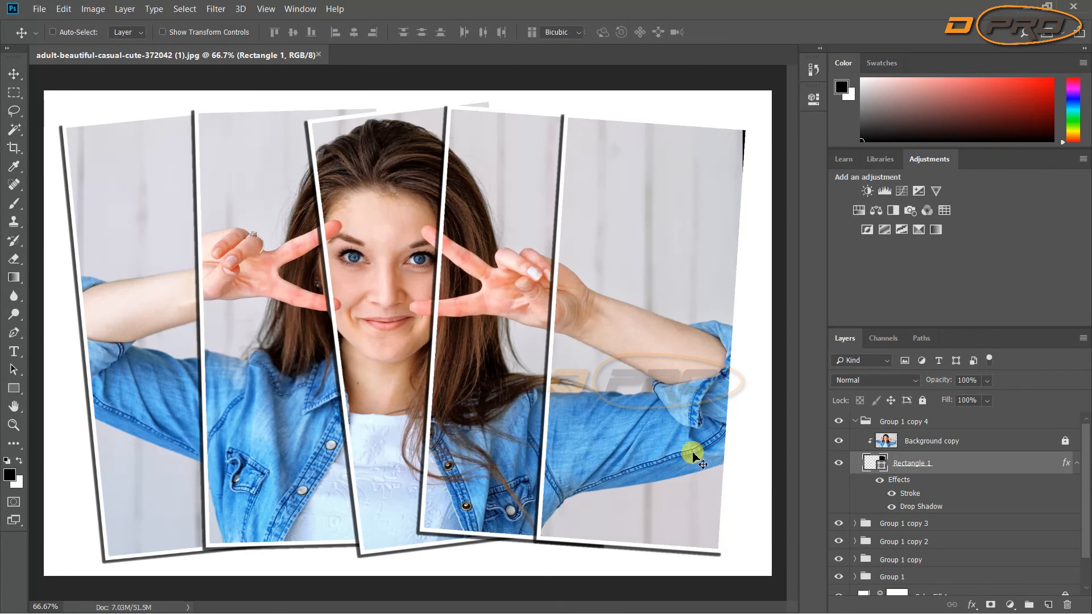
{"action": "key", "text": "ctrl+t"}
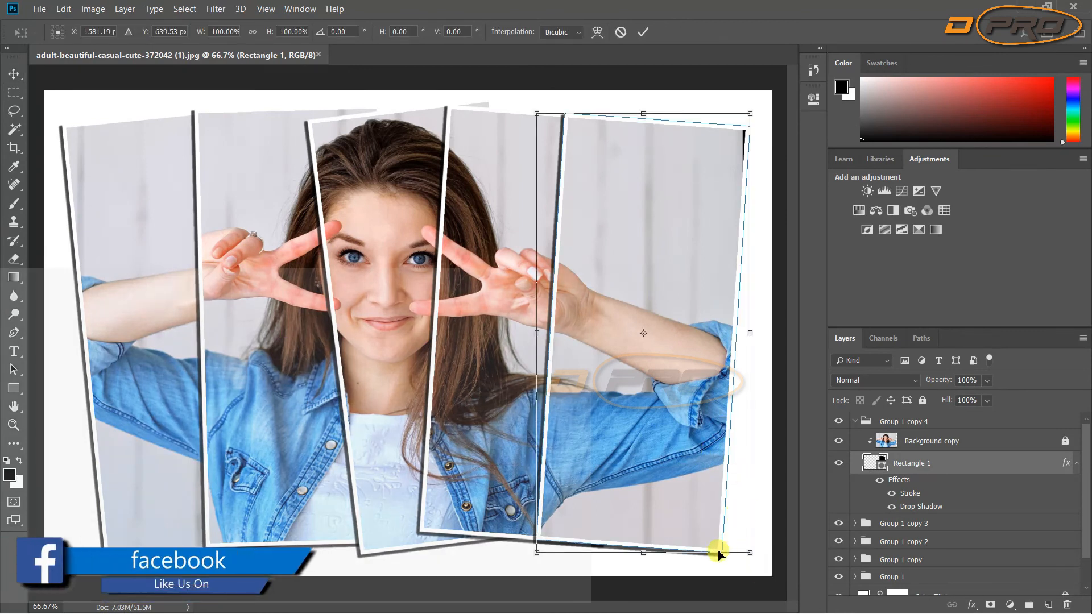
{"action": "left_click_drag", "start_coordinate": [714, 548], "coordinate": [701, 539]}
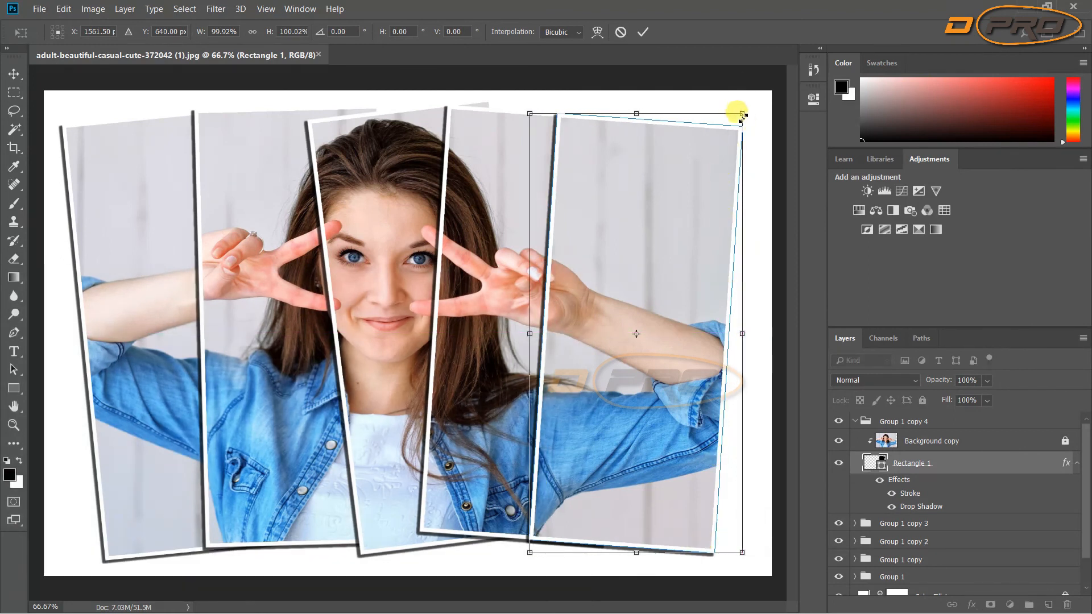
{"action": "left_click_drag", "start_coordinate": [754, 113], "coordinate": [756, 116]}
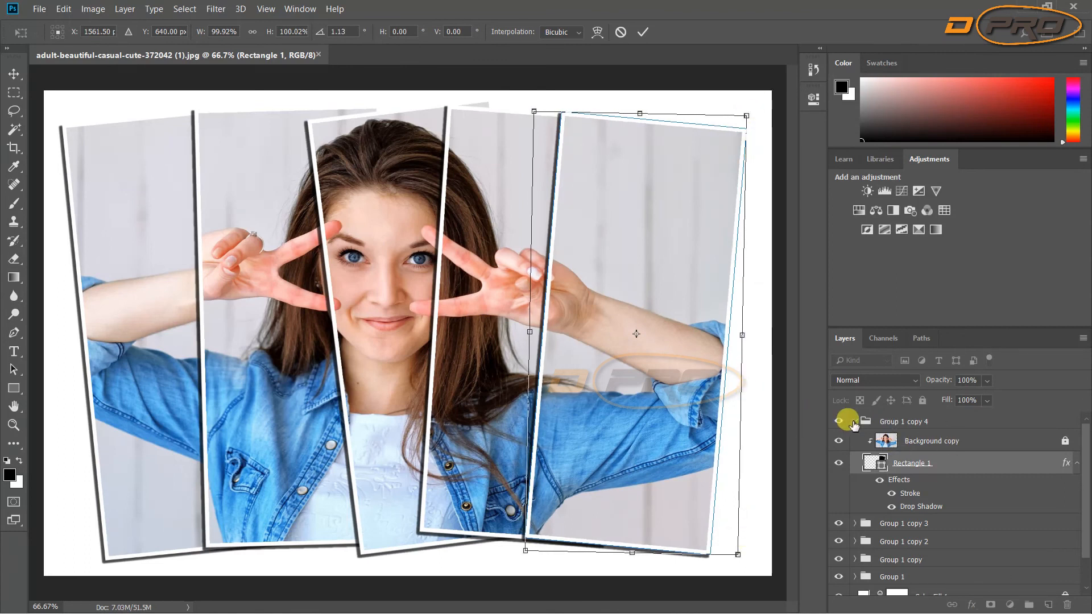
{"action": "key", "text": "Return"}
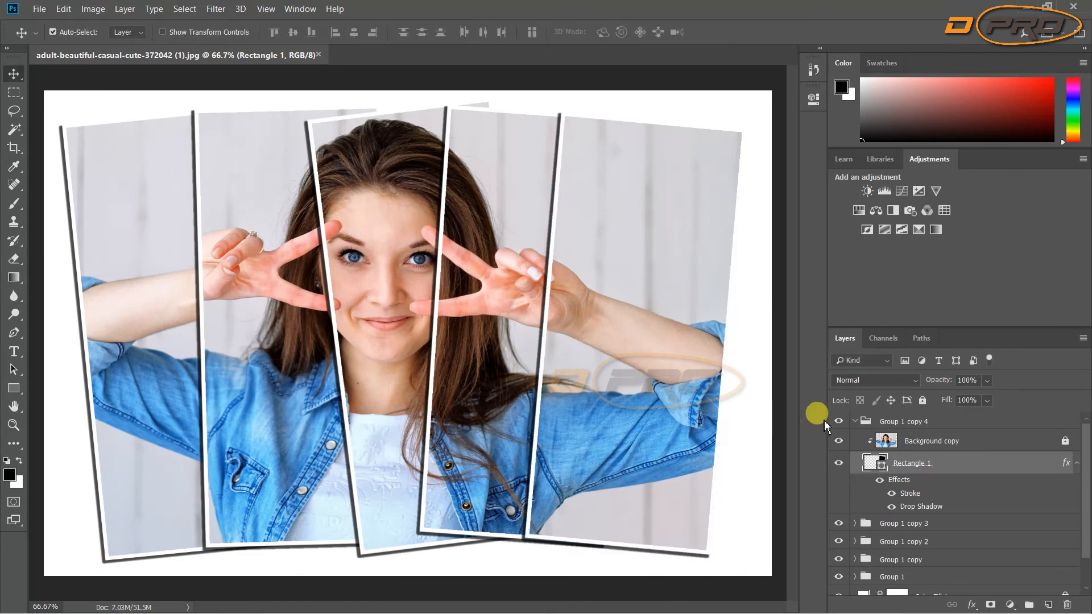
{"action": "left_click", "coordinate": [855, 421]}
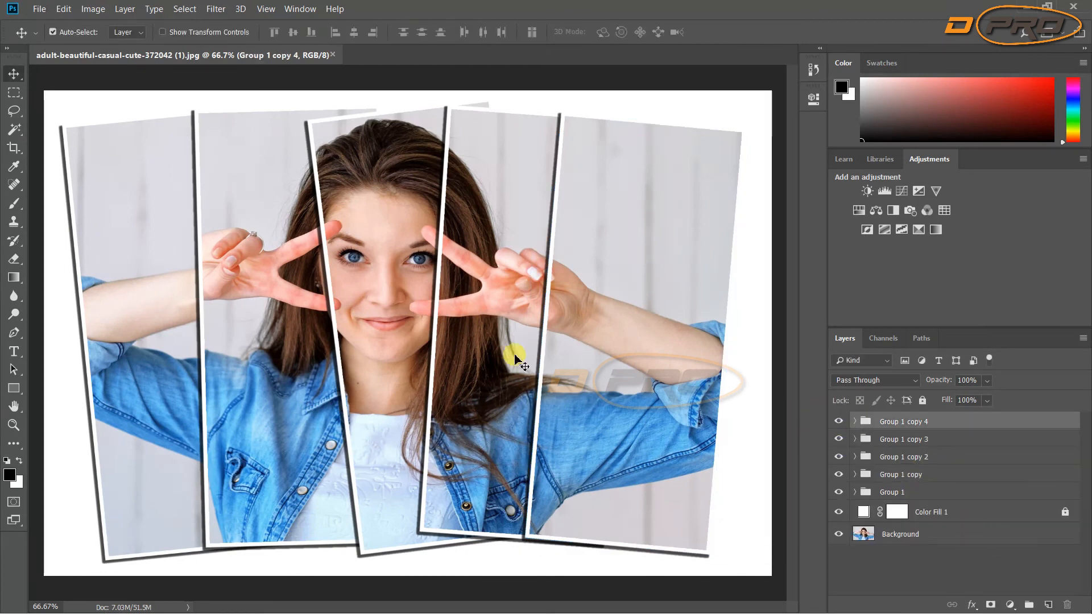
{"action": "key", "text": "ctrl"}
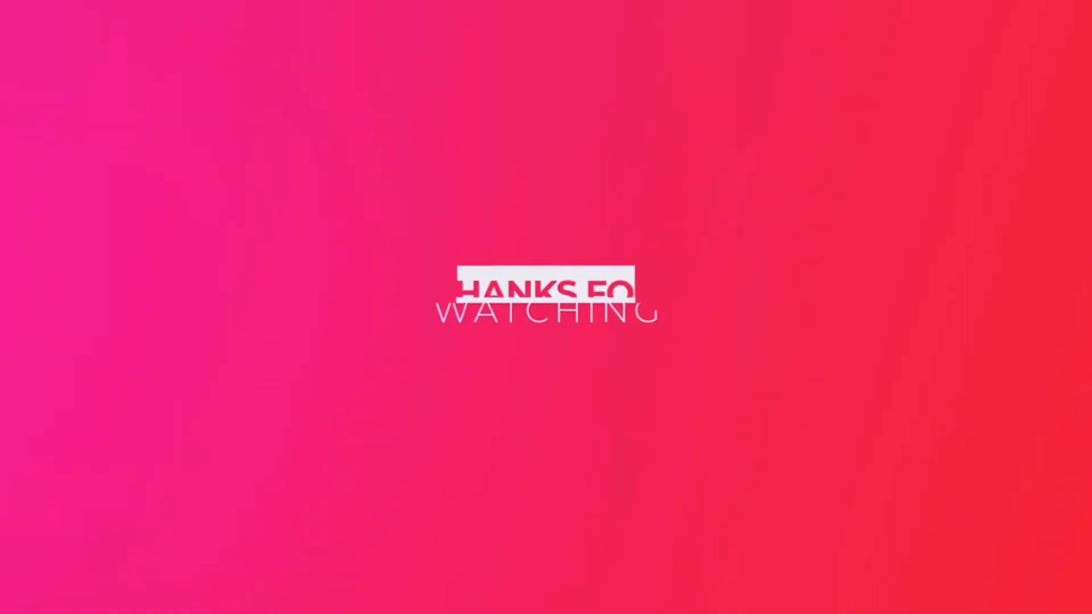